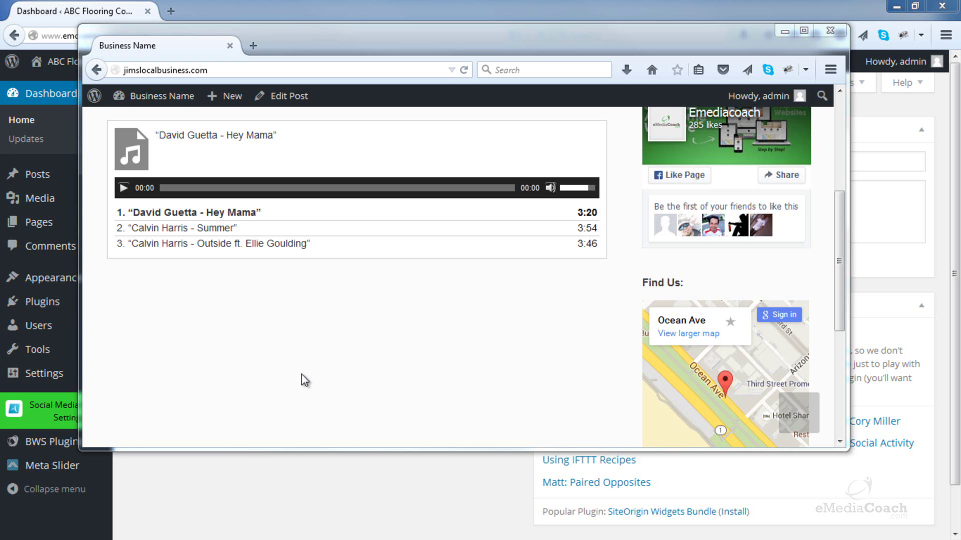
Step: Play track one, switch to track three 'Calvin Harris - Outside', lower volume, seek ahead, then pause
{"action": "left_click", "coordinate": [146, 212]}
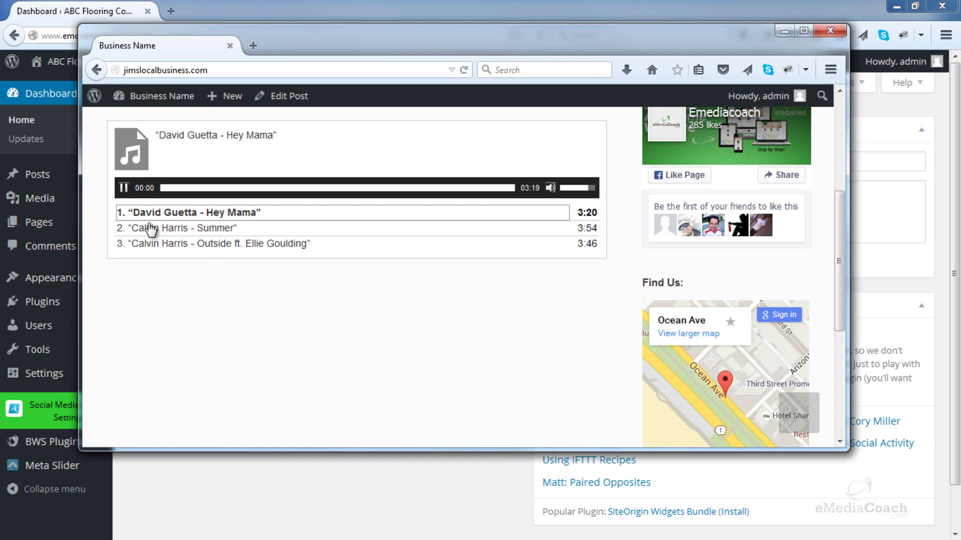
{"action": "left_click", "coordinate": [152, 247]}
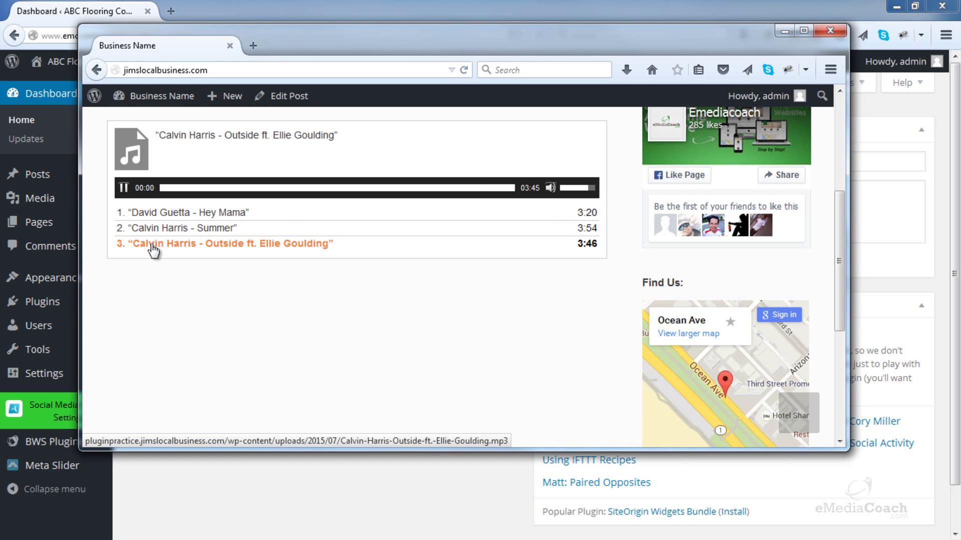
{"action": "left_click", "coordinate": [575, 188]}
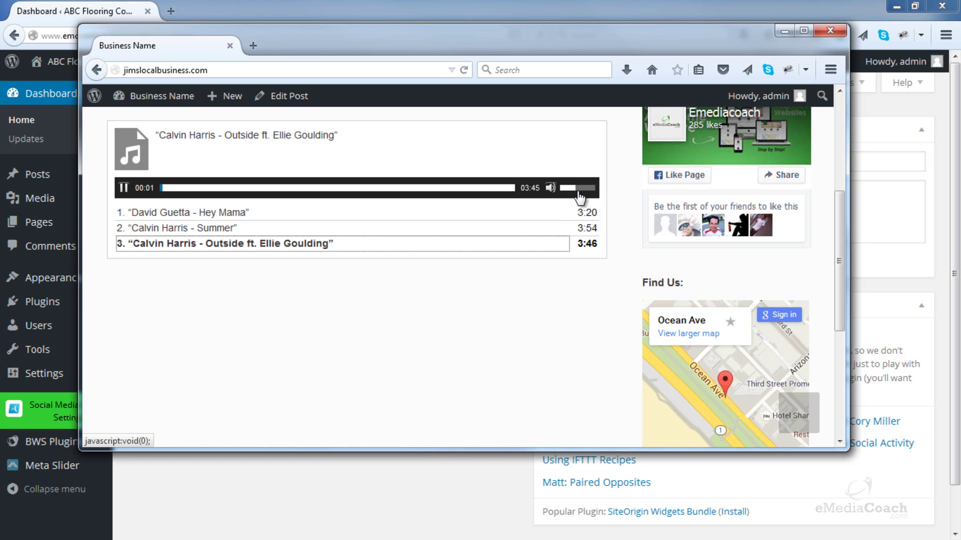
{"action": "left_click", "coordinate": [331, 188]}
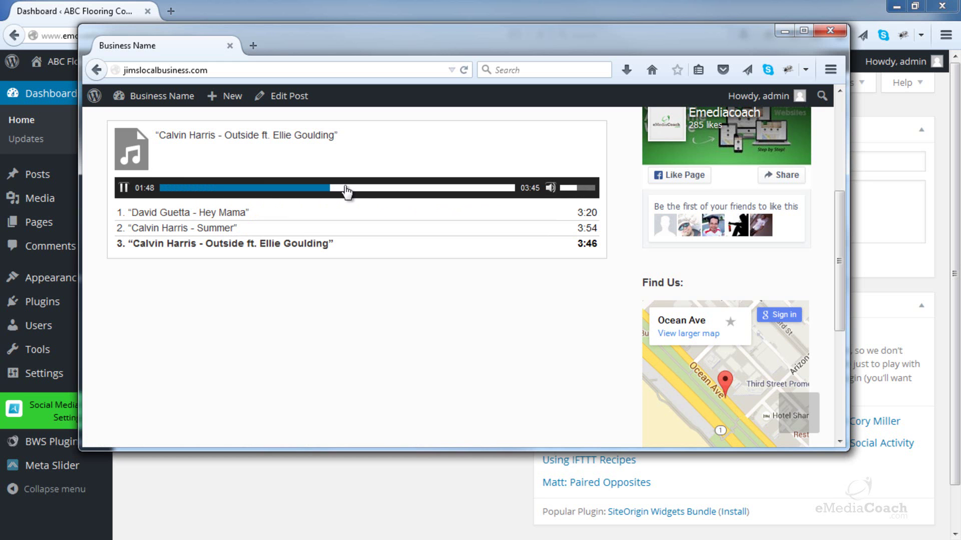
{"action": "left_click", "coordinate": [413, 188]}
{"action": "left_click", "coordinate": [123, 188]}
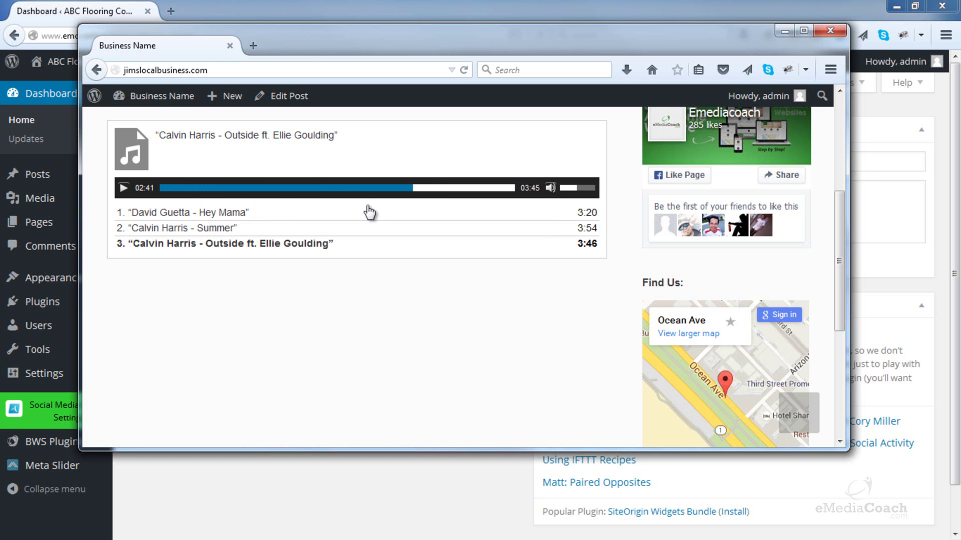
Step: Close the live preview window and go to the Media Library's Add New upload area
{"action": "left_click", "coordinate": [829, 33]}
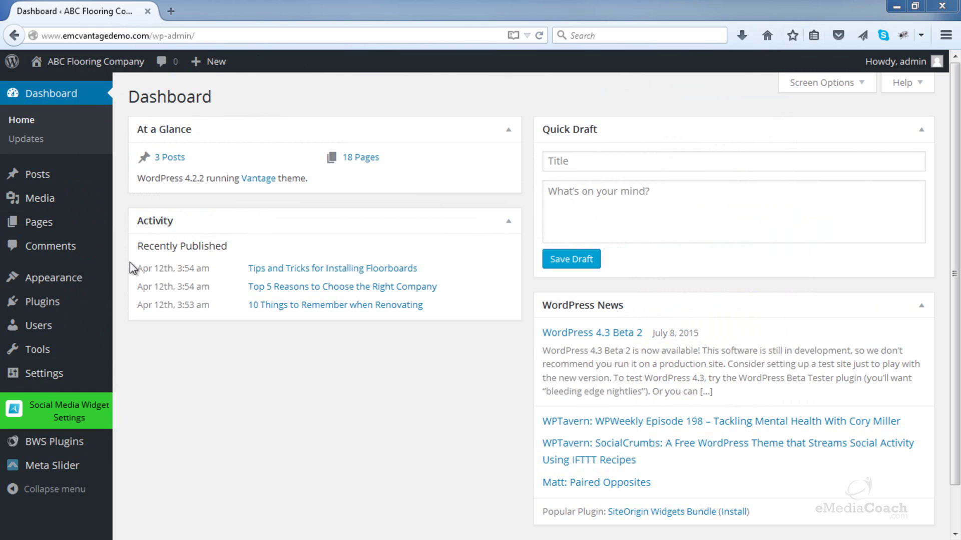
{"action": "mouse_move", "coordinate": [39, 198]}
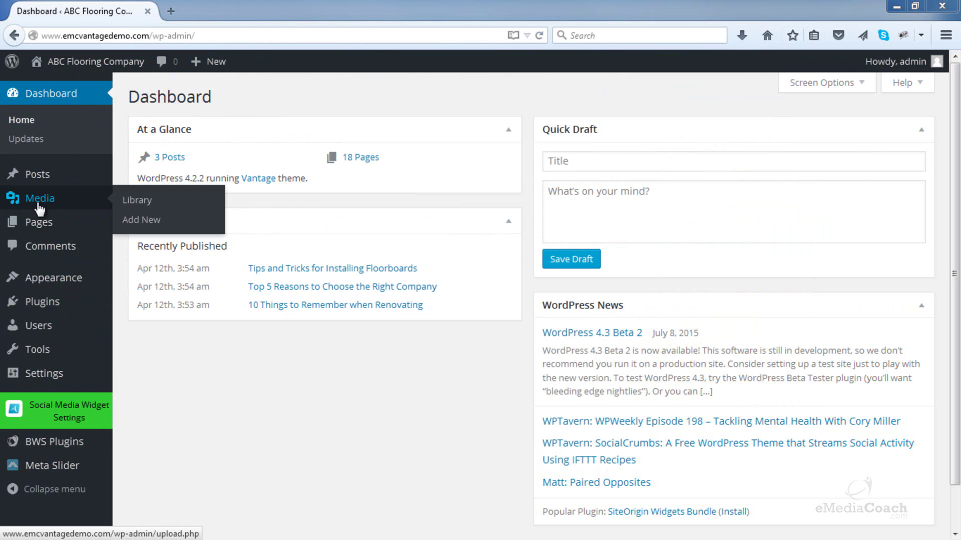
{"action": "left_click", "coordinate": [39, 204]}
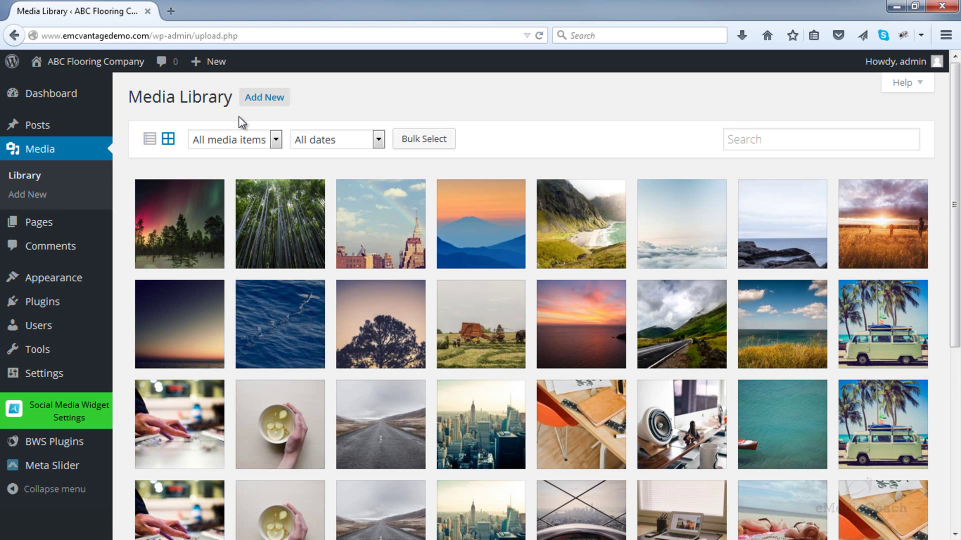
{"action": "left_click", "coordinate": [260, 100]}
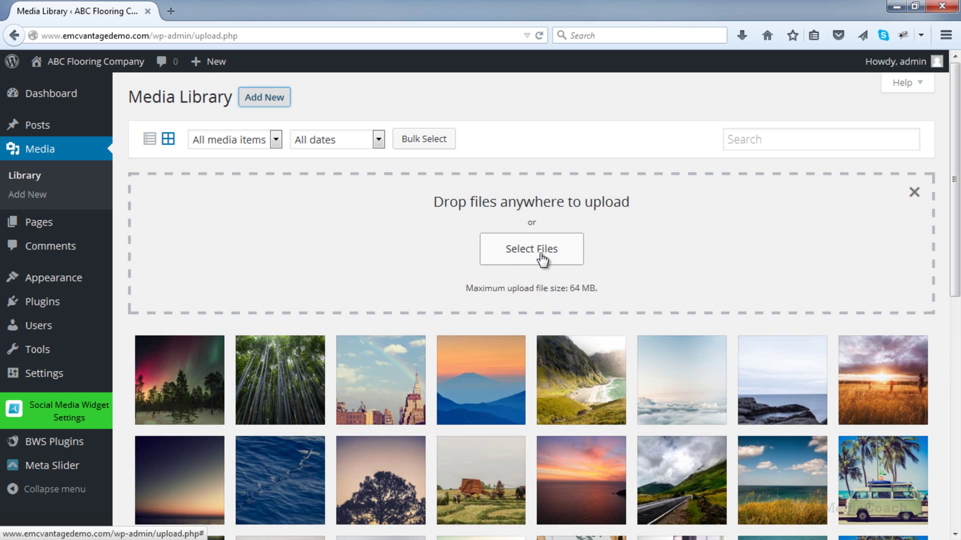
Step: Drag the three desktop MP3 files onto the Media Library upload area, then re-maximize the browser
{"action": "left_click", "coordinate": [914, 8]}
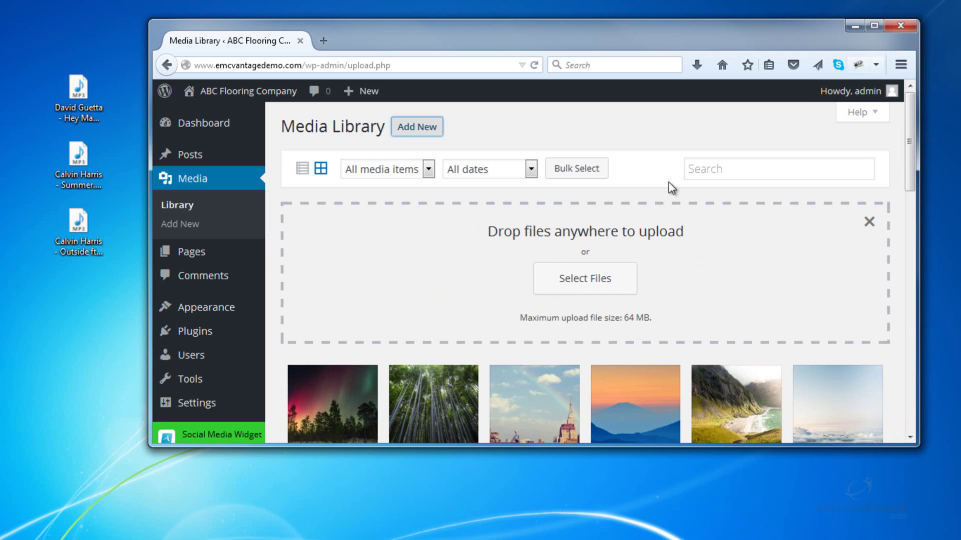
{"action": "left_click_drag", "start_coordinate": [39, 29], "coordinate": [110, 249]}
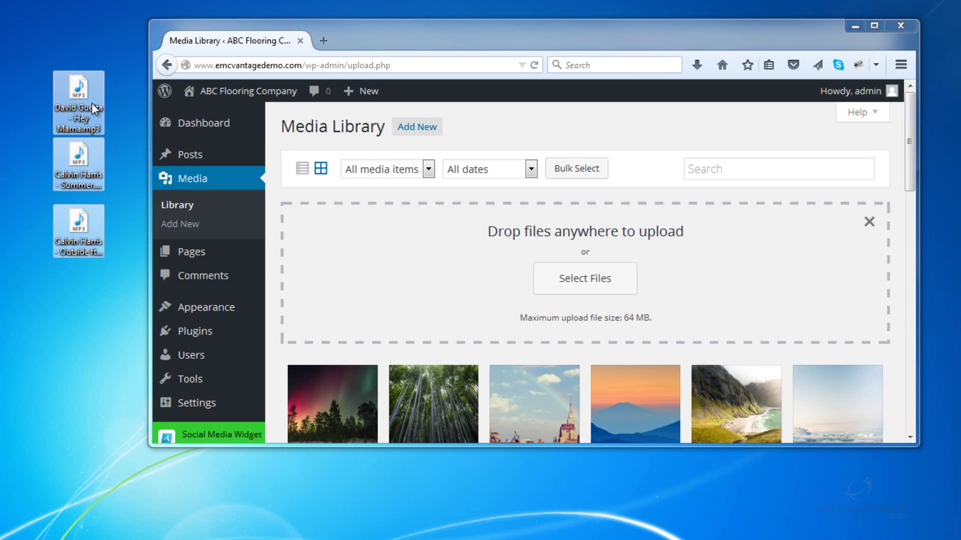
{"action": "left_click_drag", "start_coordinate": [80, 103], "coordinate": [489, 257]}
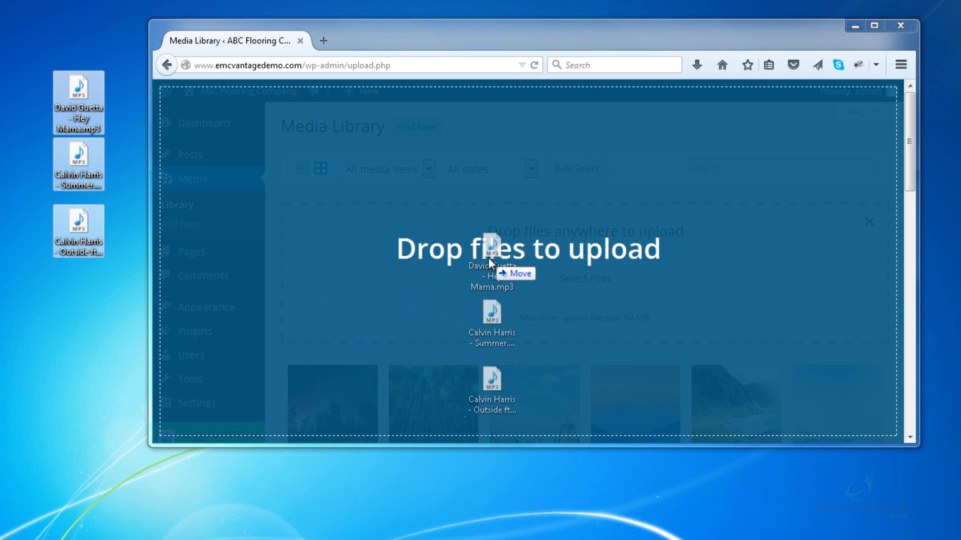
{"action": "left_click_drag", "start_coordinate": [489, 257], "coordinate": [489, 257]}
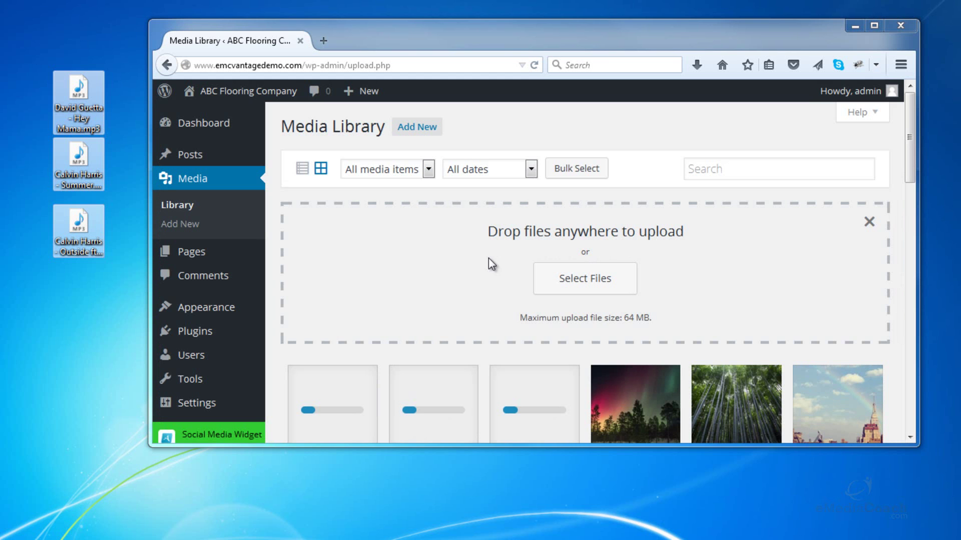
{"action": "left_click", "coordinate": [875, 23]}
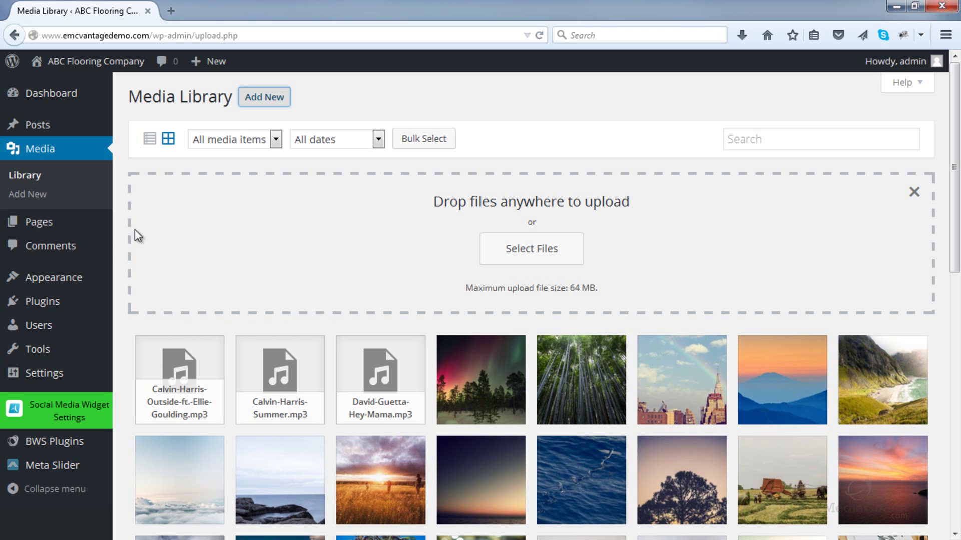
{"action": "mouse_move", "coordinate": [191, 251]}
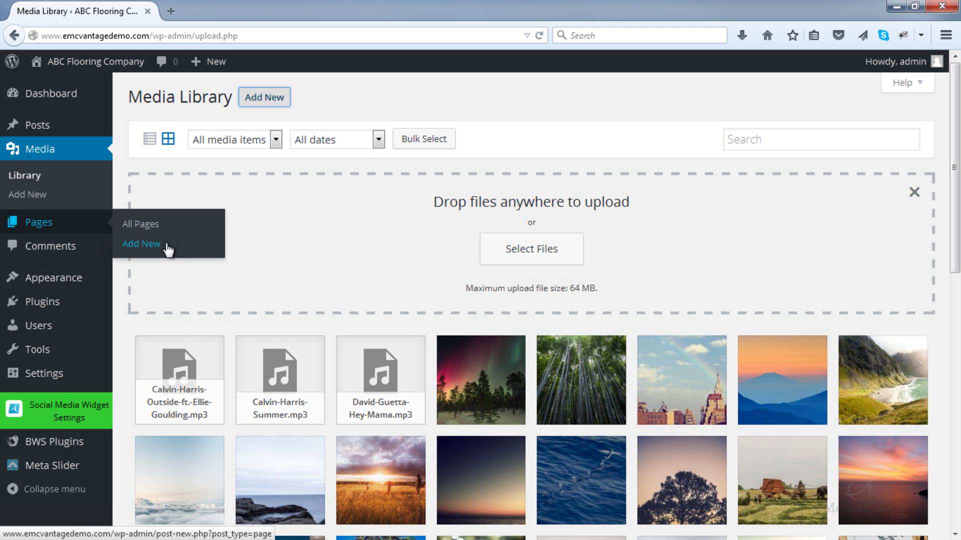
Step: Add a new page titled 'Podcast Audio Playlist' and move into its body
{"action": "left_click", "coordinate": [168, 249]}
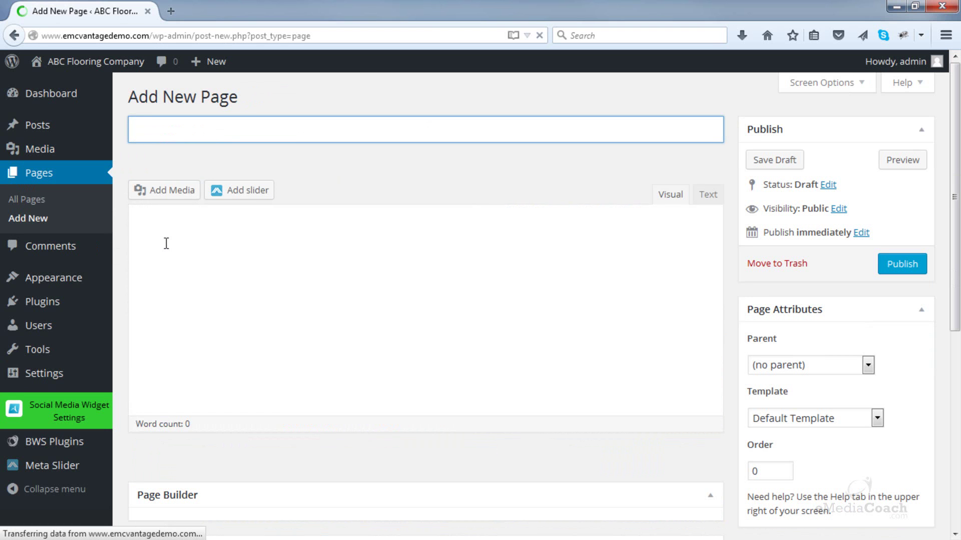
{"action": "type", "text": "P"}
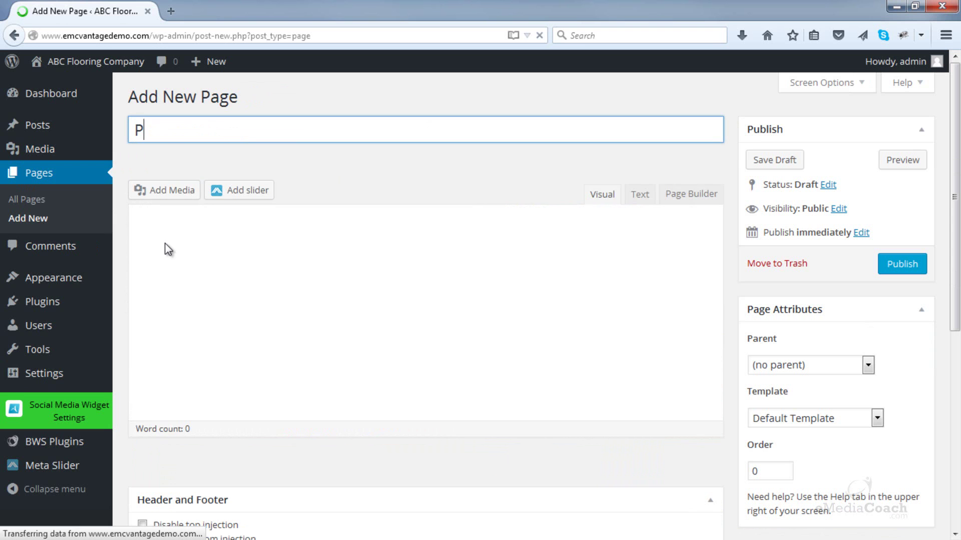
{"action": "type", "text": "odcast Audio "}
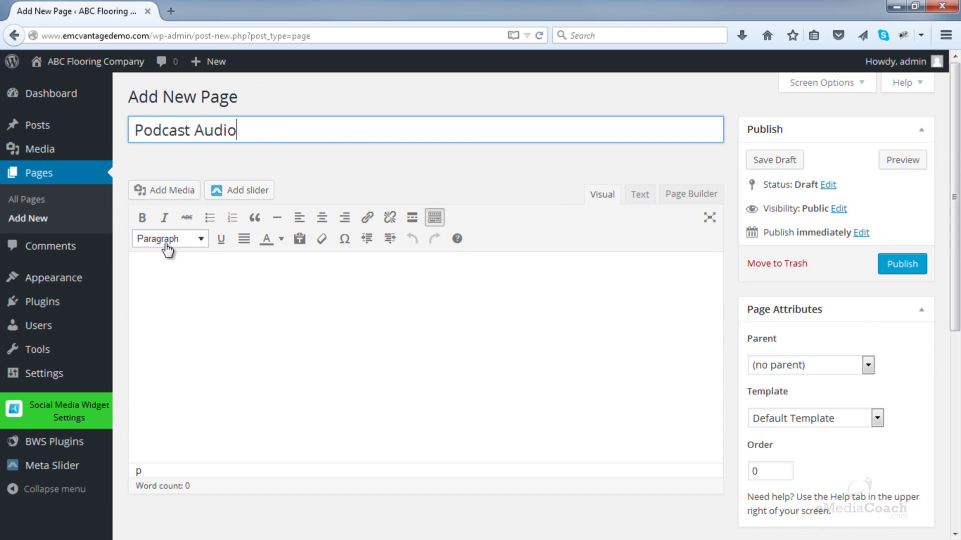
{"action": "type", "text": "Playli"}
{"action": "type", "text": "st"}
{"action": "left_click", "coordinate": [168, 270]}
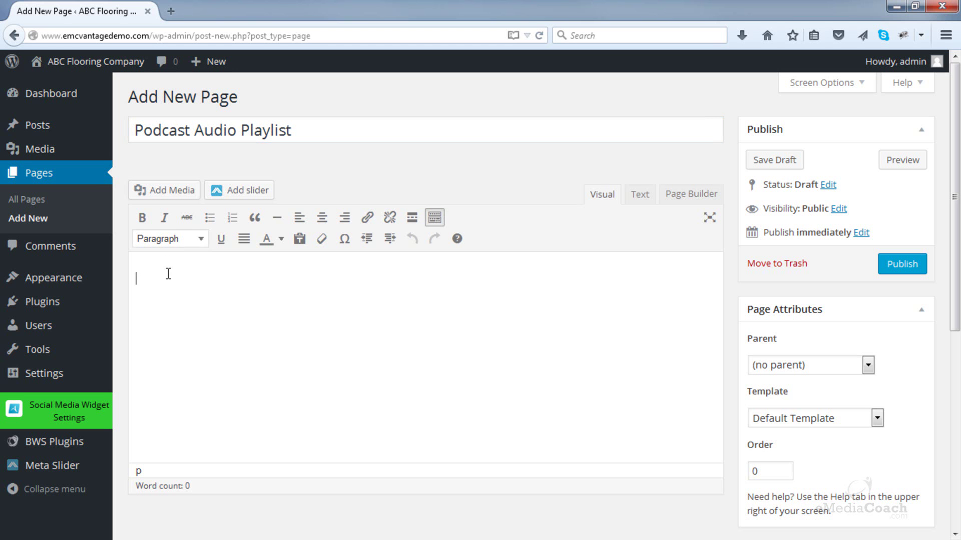
Step: Insert the Outside and Hey Mama MP3s as audio players via Add Media, then publish
{"action": "left_click", "coordinate": [180, 195]}
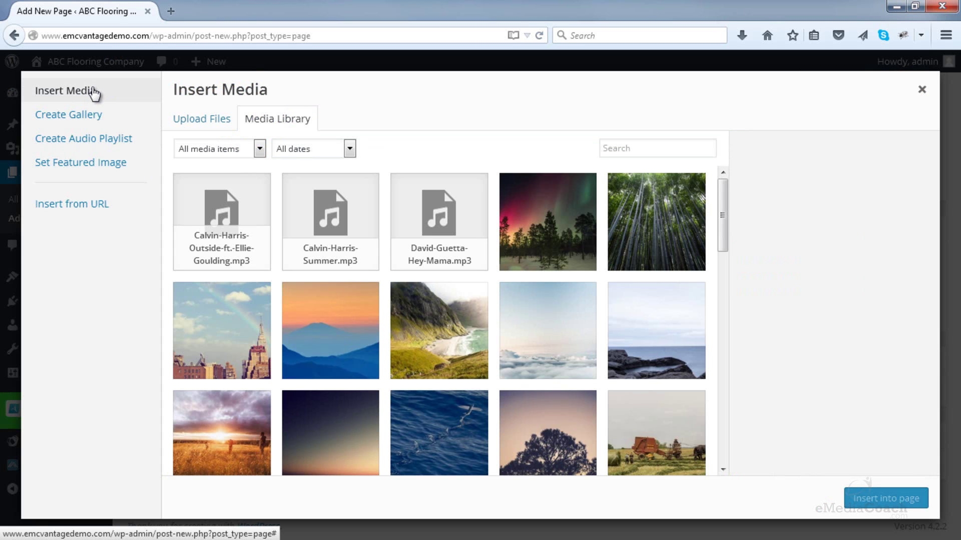
{"action": "left_click", "coordinate": [94, 93]}
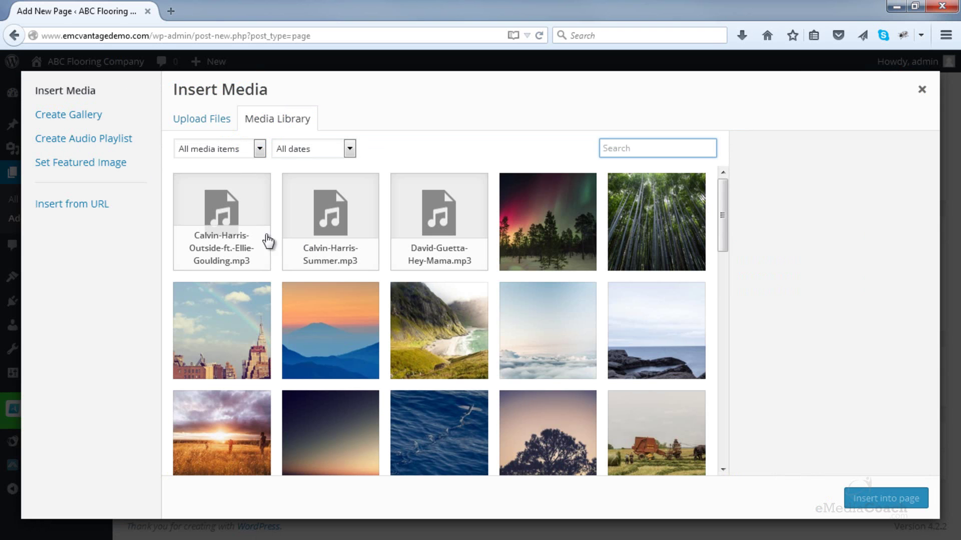
{"action": "left_click", "coordinate": [219, 199]}
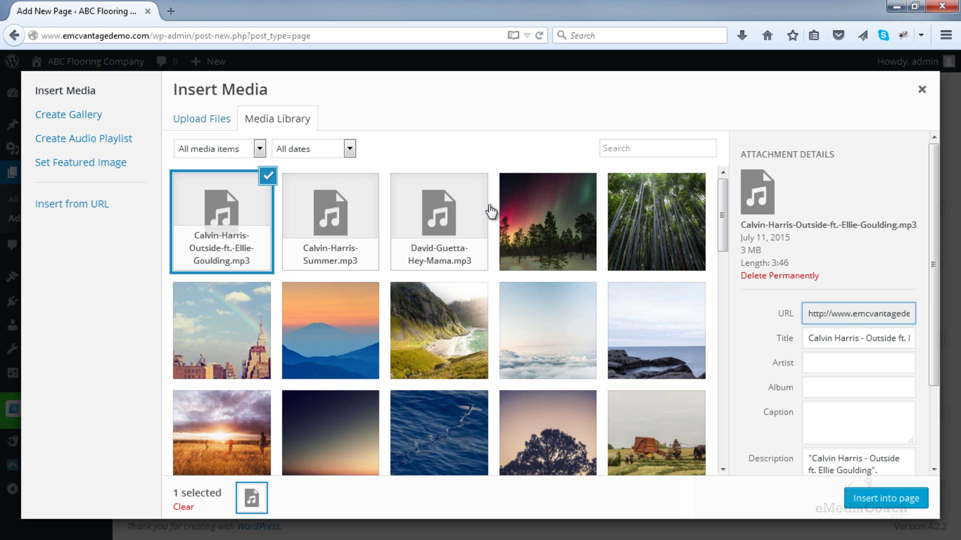
{"action": "left_click", "coordinate": [451, 212]}
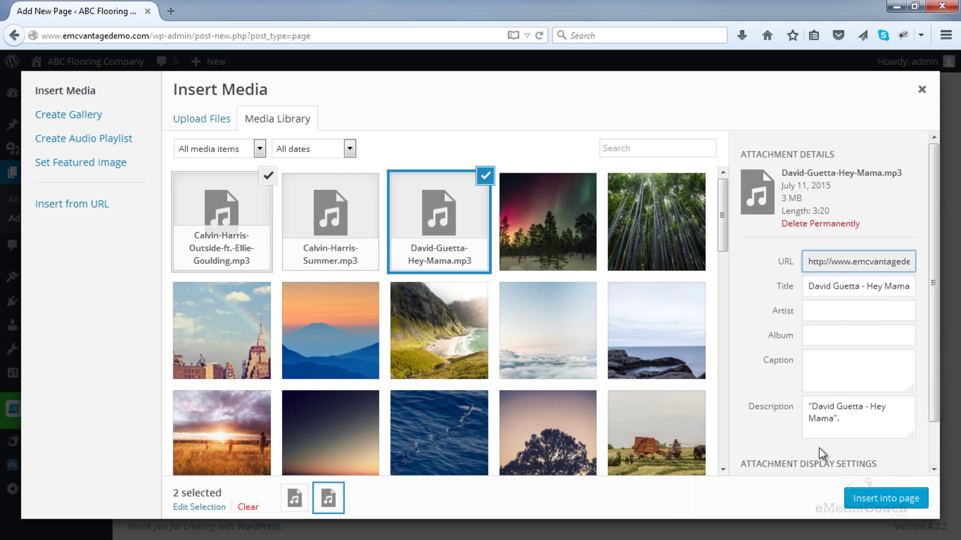
{"action": "left_click", "coordinate": [889, 498]}
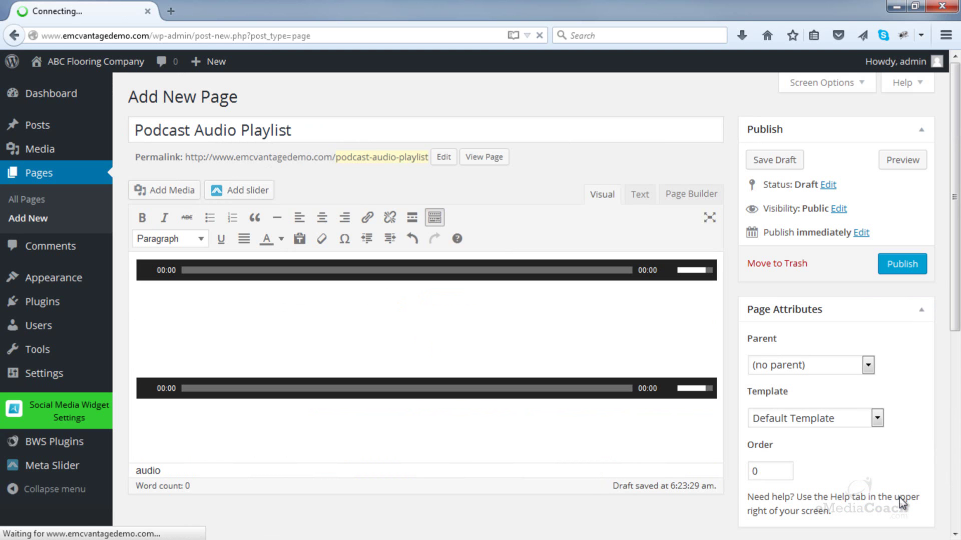
{"action": "left_click", "coordinate": [902, 265]}
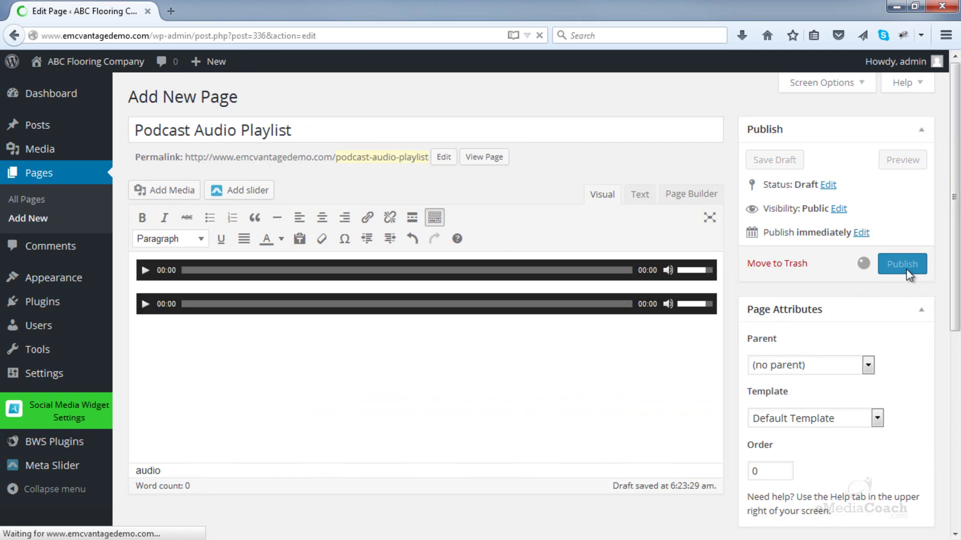
Step: Open the published page's View Page link in a new tab
{"action": "right_click", "coordinate": [488, 203]}
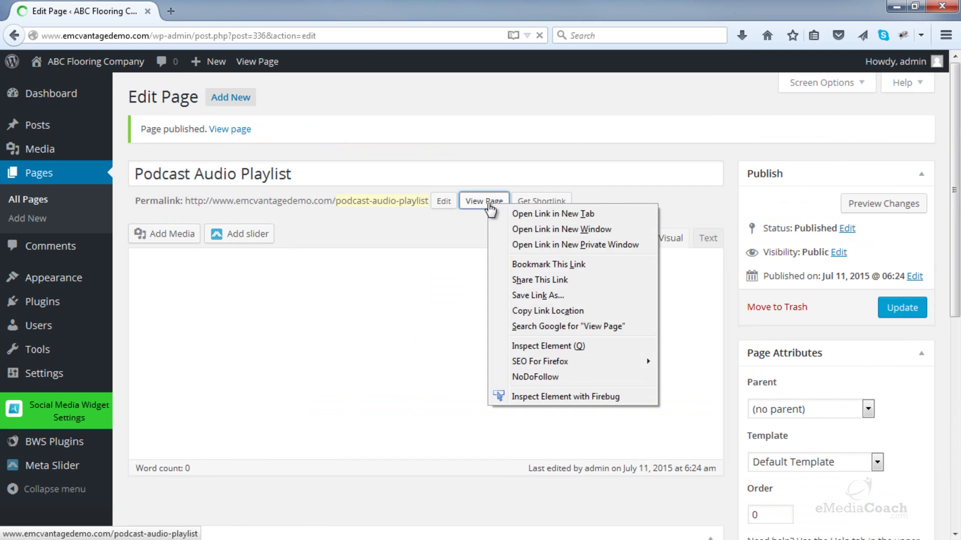
{"action": "left_click", "coordinate": [526, 215]}
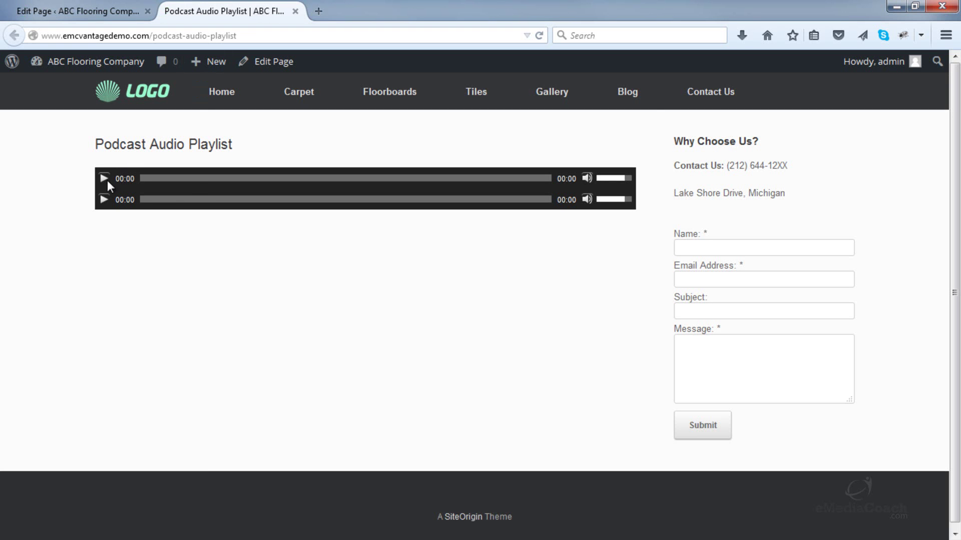
Step: Play the first audio player, lower its volume slightly, and pause it
{"action": "left_click", "coordinate": [104, 179]}
{"action": "left_click_drag", "start_coordinate": [616, 185], "coordinate": [618, 184]}
{"action": "left_click", "coordinate": [106, 181]}
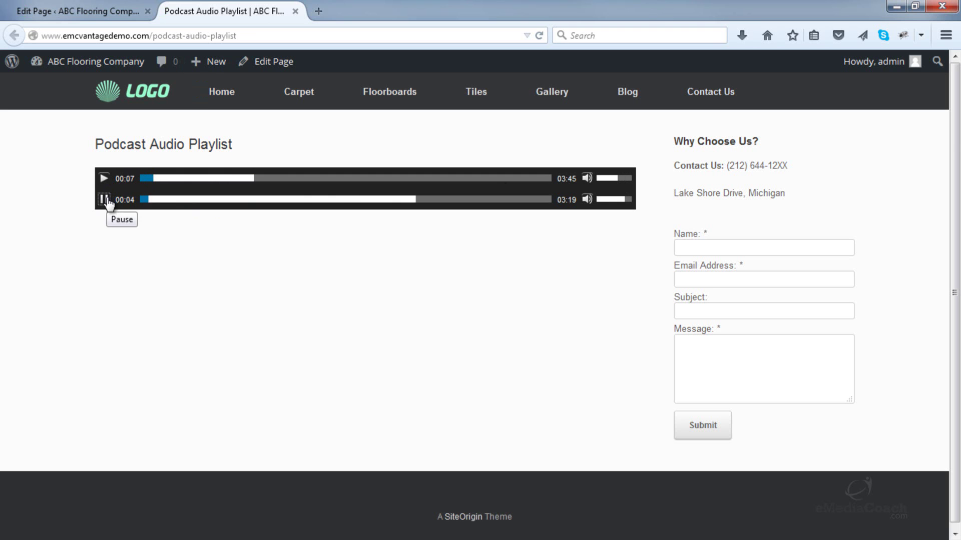
Step: Skip the second audio player ahead to about 2:10 and pause it
{"action": "left_click", "coordinate": [306, 199]}
{"action": "left_click", "coordinate": [407, 199]}
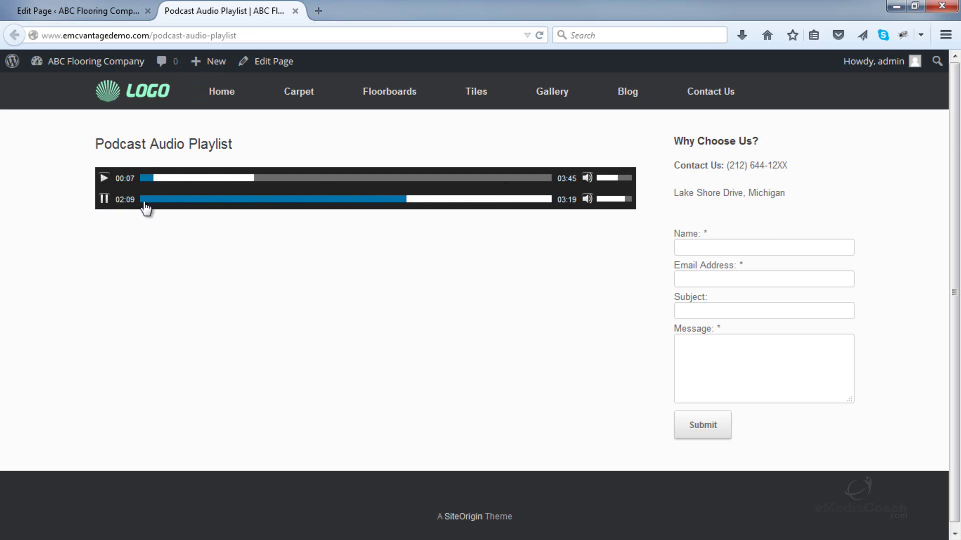
{"action": "left_click", "coordinate": [103, 200]}
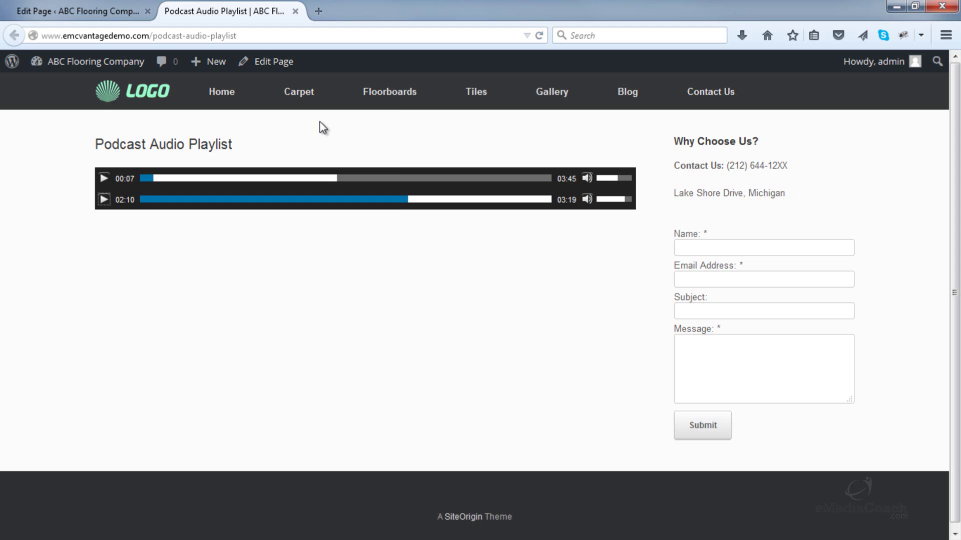
Step: Delete the Hey Mama [audio] shortcode in the Text view and update the page
{"action": "left_click", "coordinate": [112, 13]}
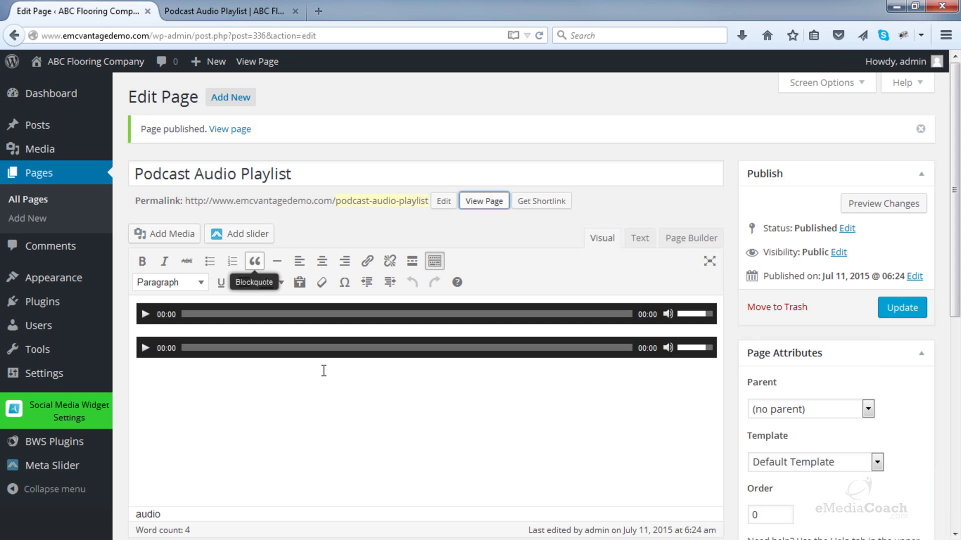
{"action": "left_click", "coordinate": [425, 347]}
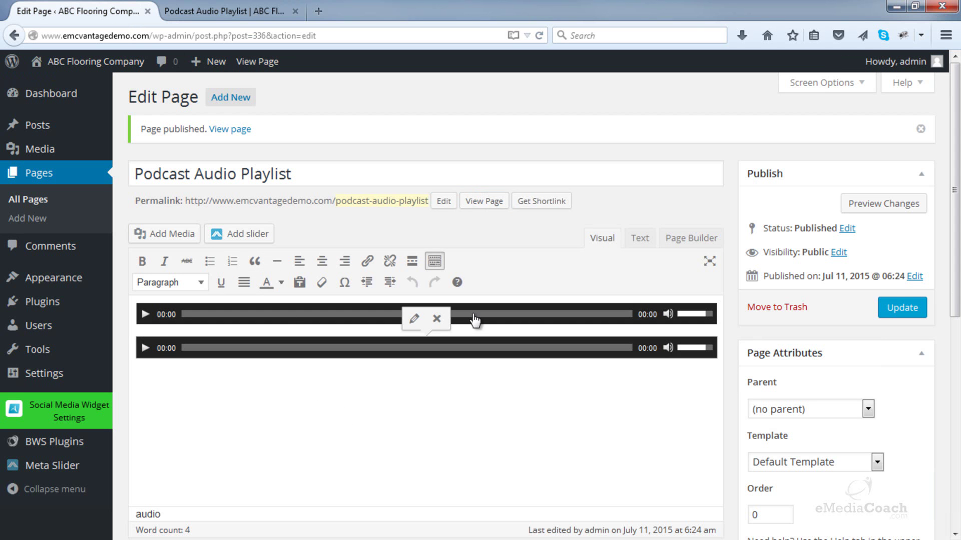
{"action": "left_click", "coordinate": [653, 239]}
{"action": "left_click_drag", "start_coordinate": [679, 353], "coordinate": [229, 330]}
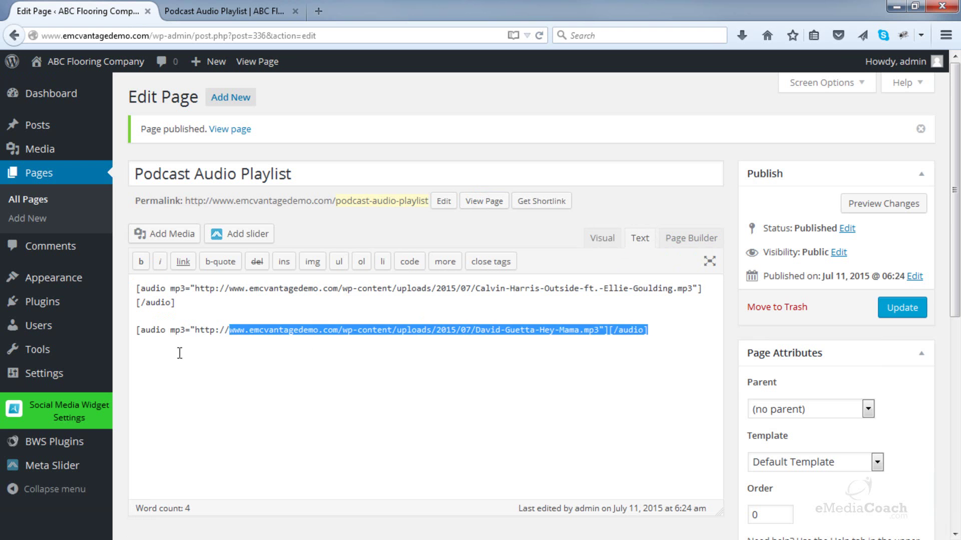
{"action": "left_click_drag", "start_coordinate": [179, 354], "coordinate": [136, 356]}
{"action": "key", "text": "Delete"}
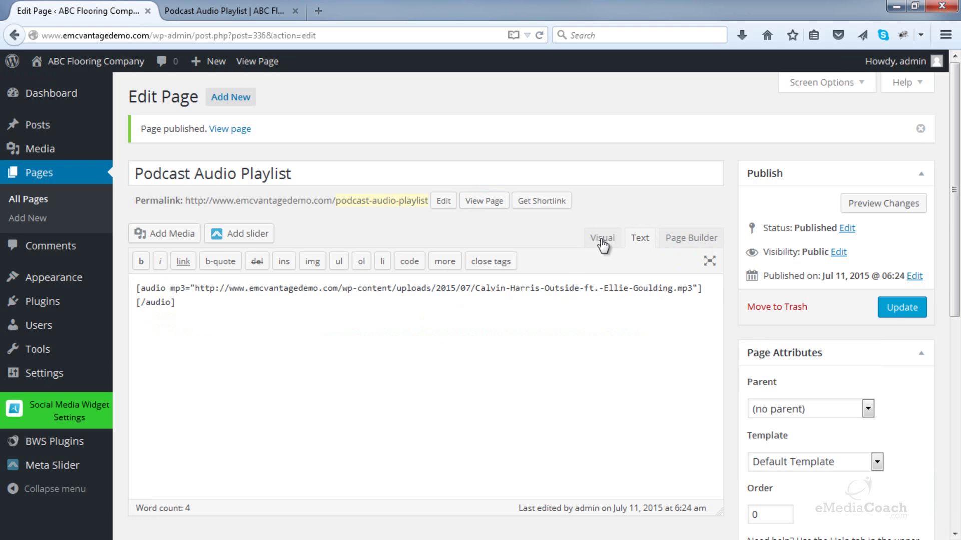
{"action": "left_click", "coordinate": [602, 239]}
{"action": "left_click", "coordinate": [900, 308]}
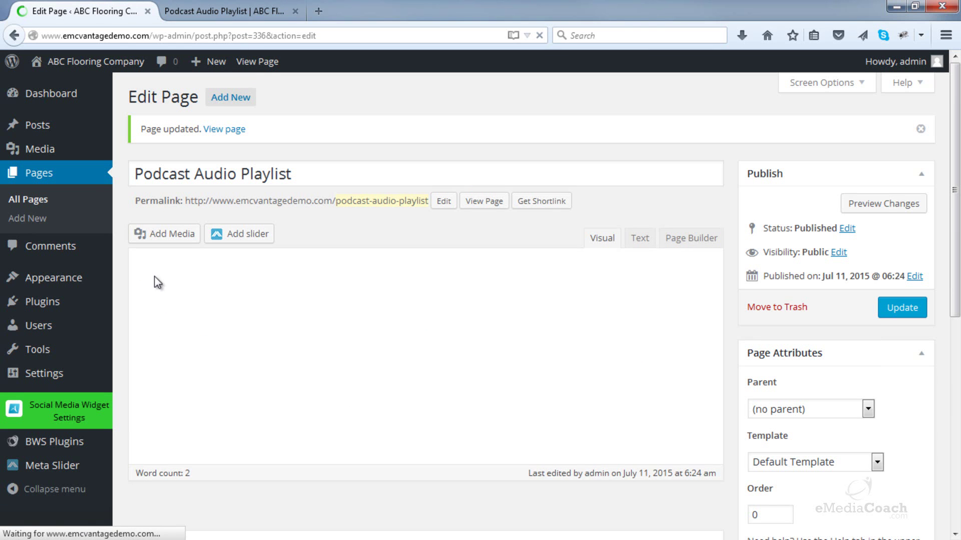
Step: Add the sentence 'This is sample text etc...' on a new line above the audio shortcode
{"action": "left_click", "coordinate": [643, 243]}
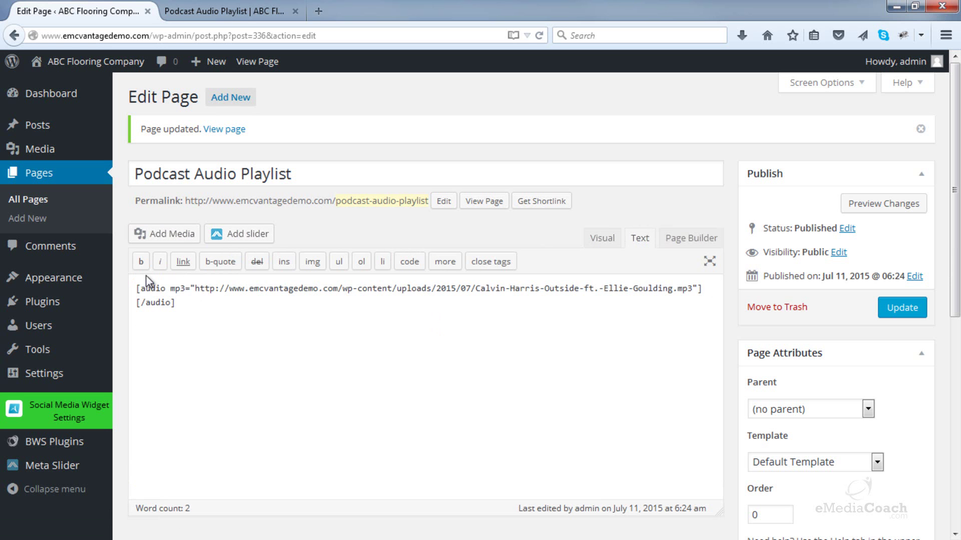
{"action": "left_click", "coordinate": [143, 287]}
{"action": "key", "text": "Return"}
{"action": "key", "text": "Return"}
{"action": "key", "text": "Up"}
{"action": "key", "text": "Up"}
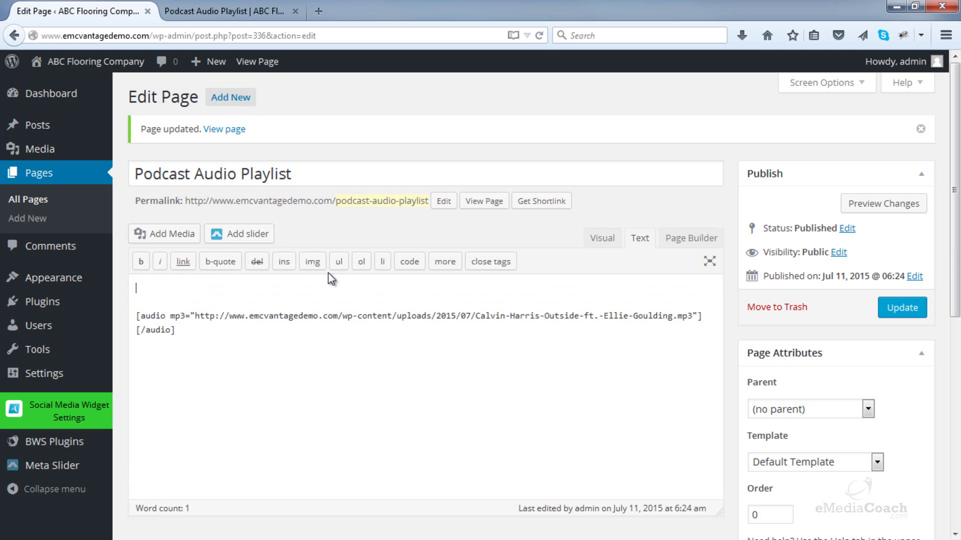
{"action": "type", "text": "aa"}
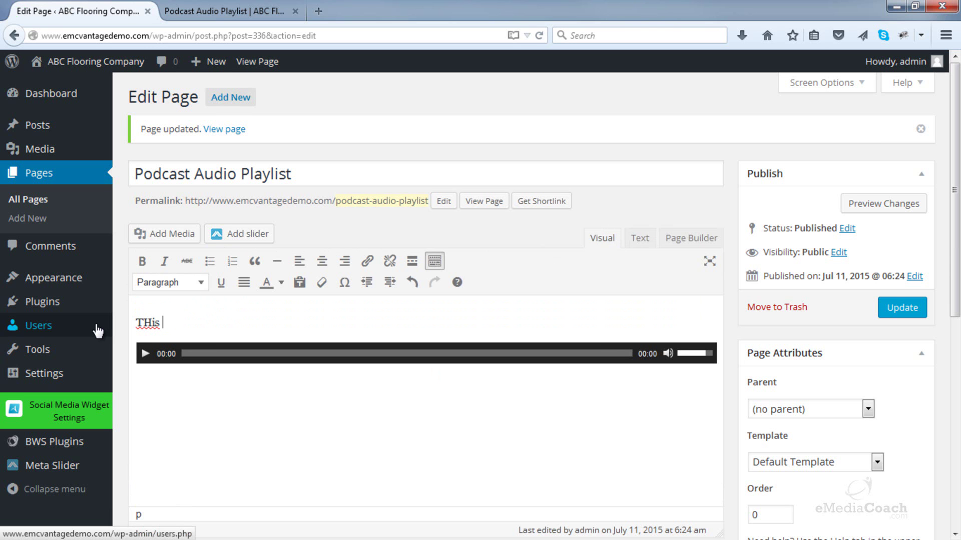
{"action": "type", "text": "ampel"}
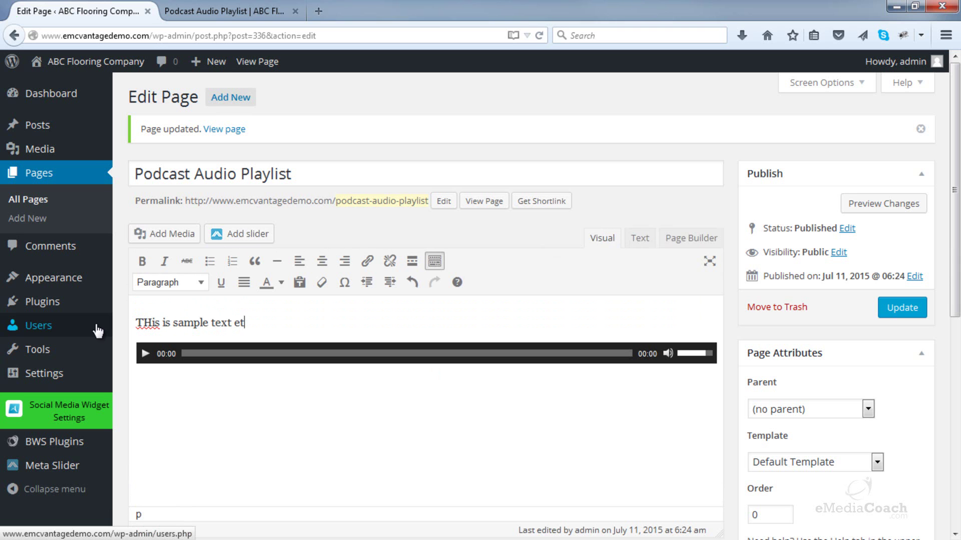
Step: Correct the capital H in 'THis', update the page, and open it live in a new tab
{"action": "left_click_drag", "start_coordinate": [142, 322], "coordinate": [151, 323]}
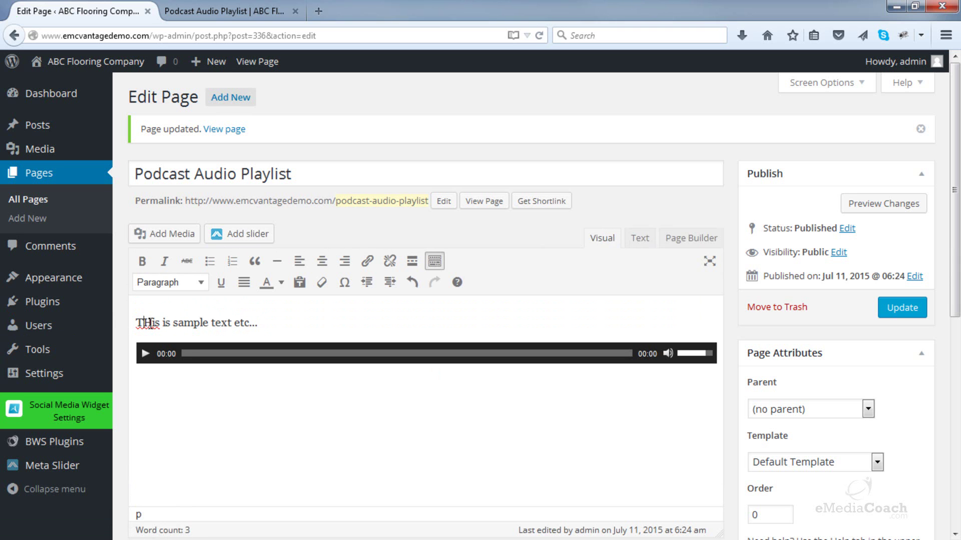
{"action": "type", "text": "h"}
{"action": "left_click", "coordinate": [908, 313]}
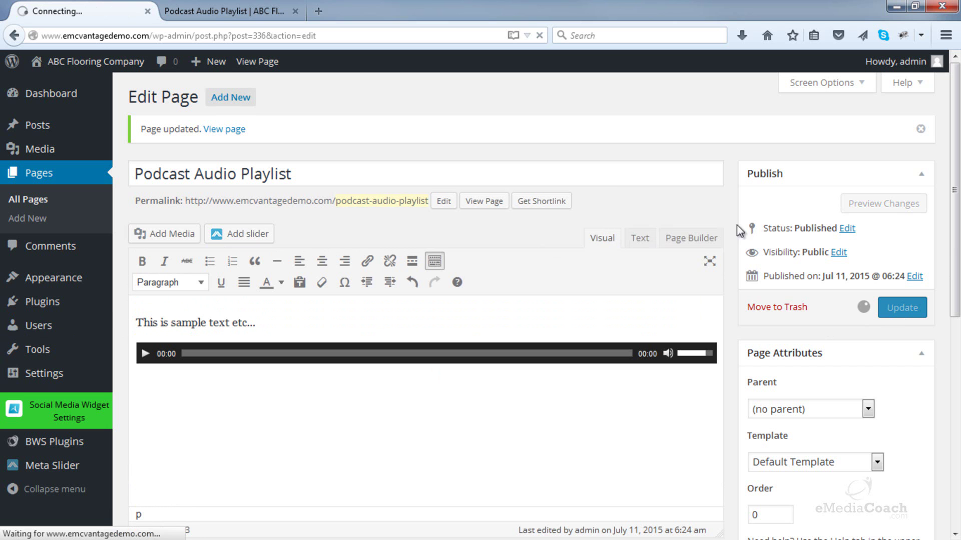
{"action": "right_click", "coordinate": [491, 206]}
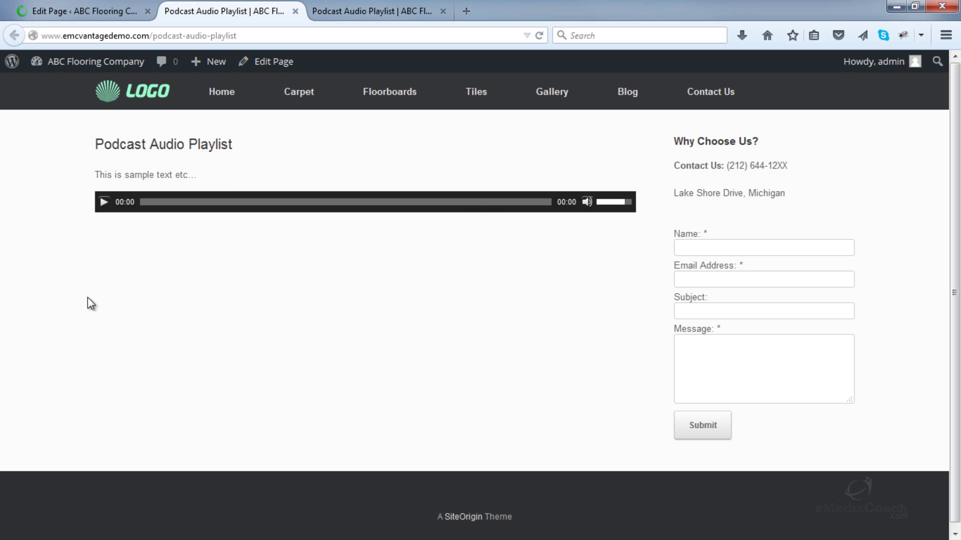
Step: Close both live page tabs, then select and delete all content in the Text editor
{"action": "left_click", "coordinate": [295, 11]}
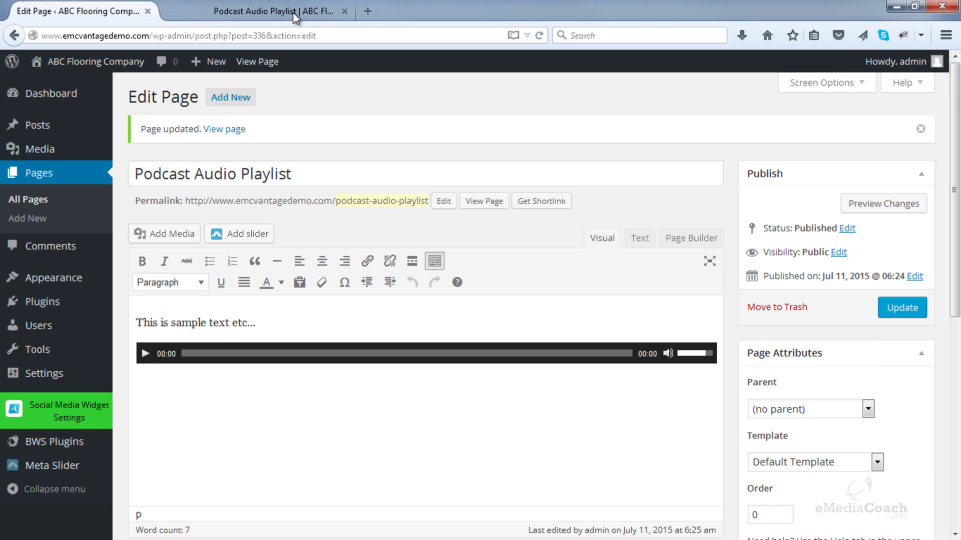
{"action": "left_click", "coordinate": [295, 11]}
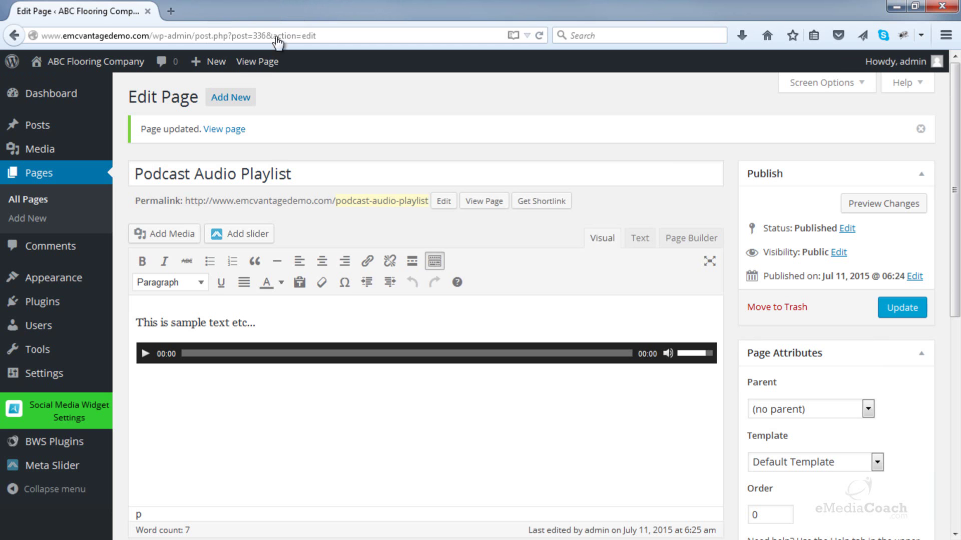
{"action": "left_click", "coordinate": [640, 238]}
{"action": "left_click_drag", "start_coordinate": [634, 412], "coordinate": [50, 200]}
{"action": "key", "text": "BackSpace"}
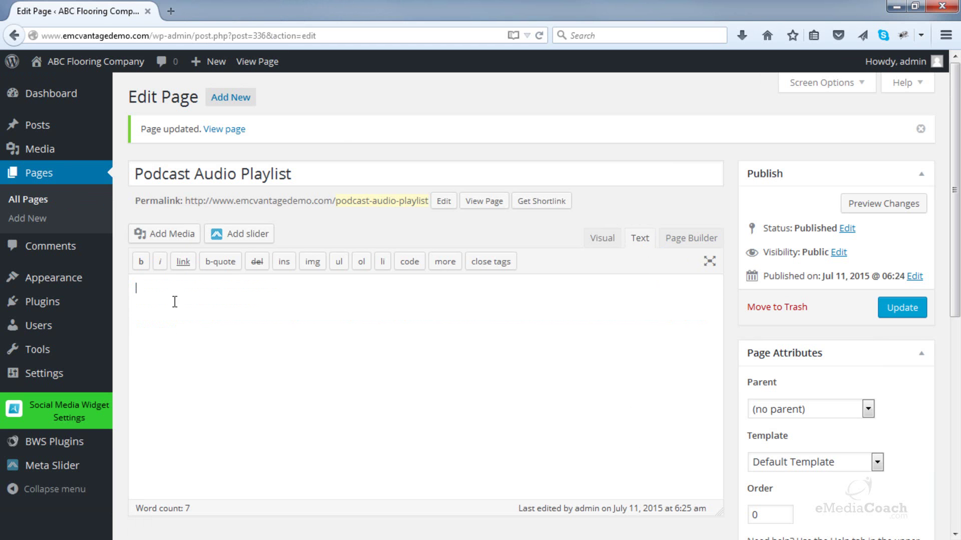
Step: Select Outside ft. Ellie Goulding, Hey Mama and Summer in Add Media and create a new audio playlist
{"action": "left_click", "coordinate": [169, 235]}
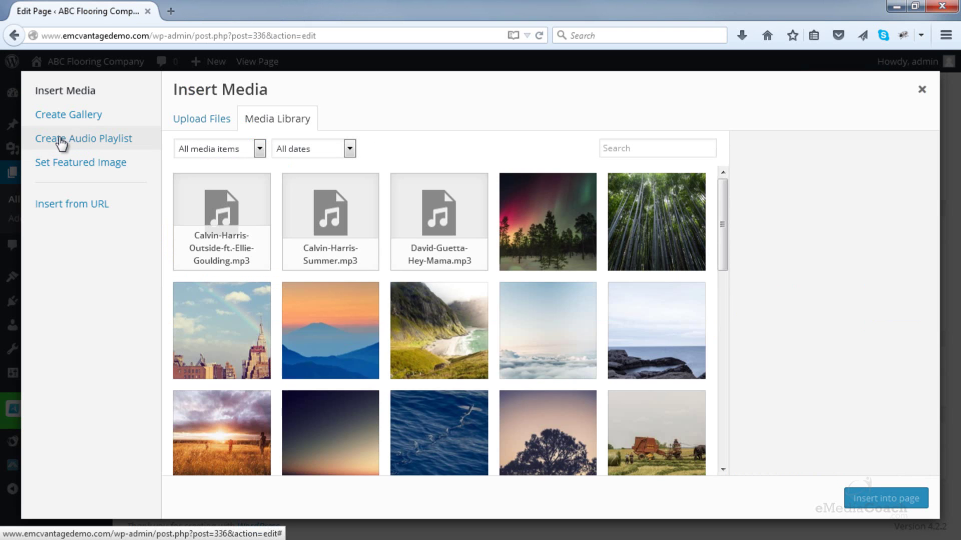
{"action": "left_click", "coordinate": [61, 144]}
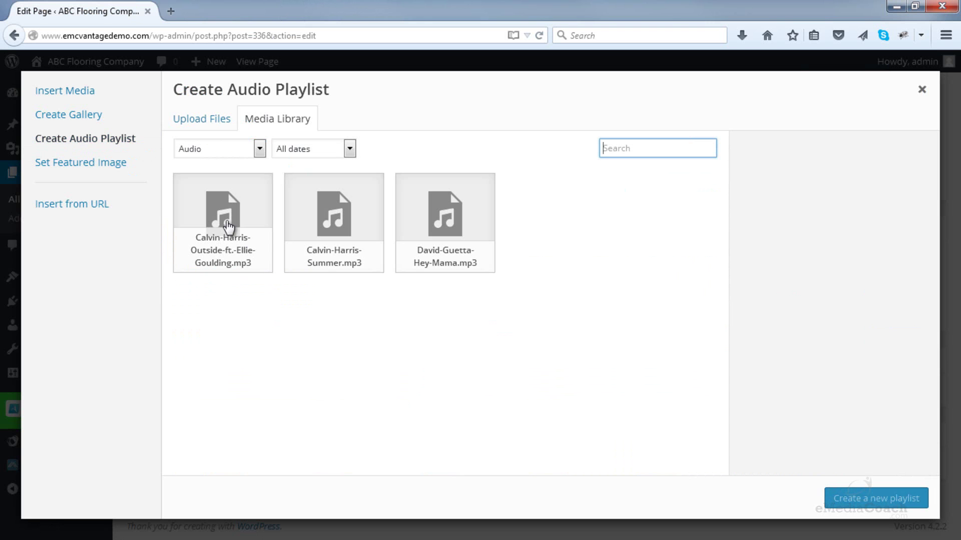
{"action": "left_click", "coordinate": [227, 227]}
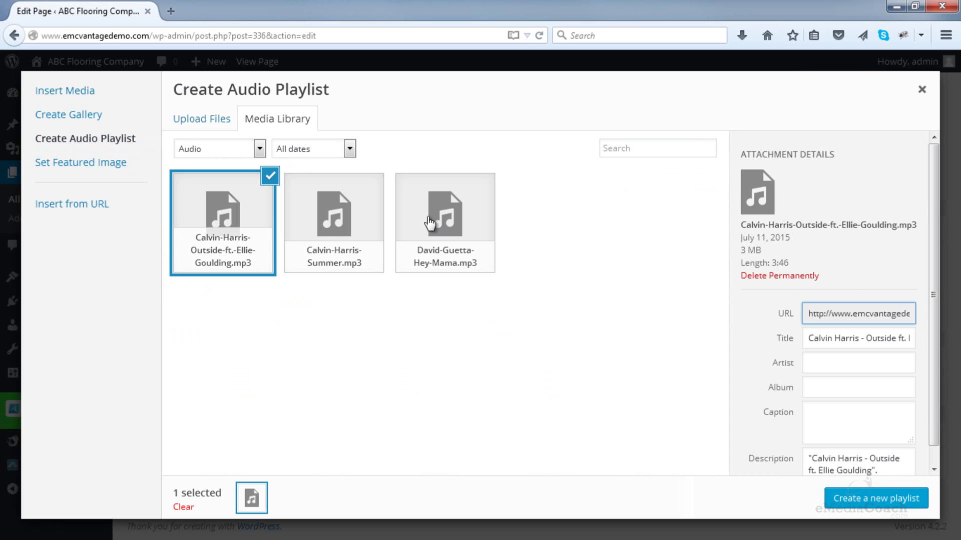
{"action": "left_click", "coordinate": [439, 220]}
{"action": "left_click", "coordinate": [356, 214]}
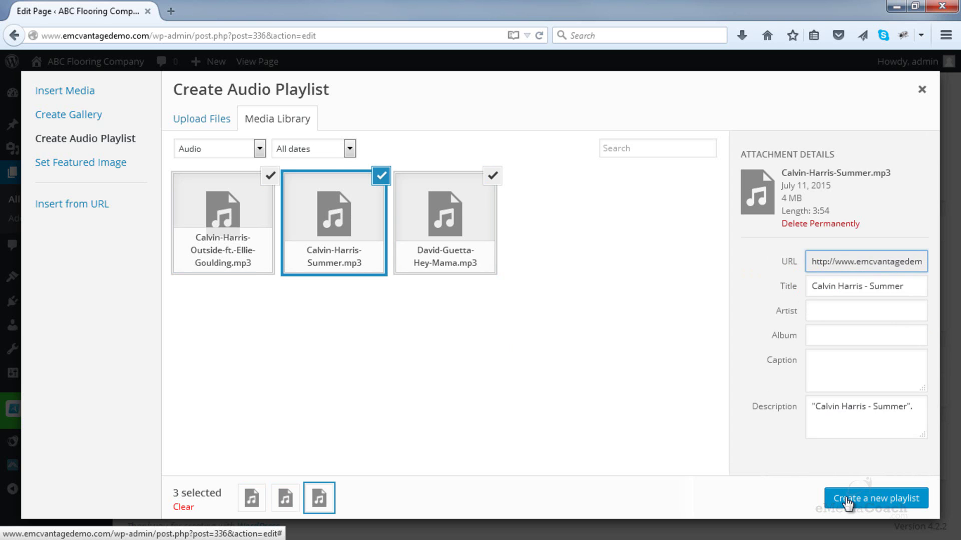
{"action": "left_click", "coordinate": [847, 502]}
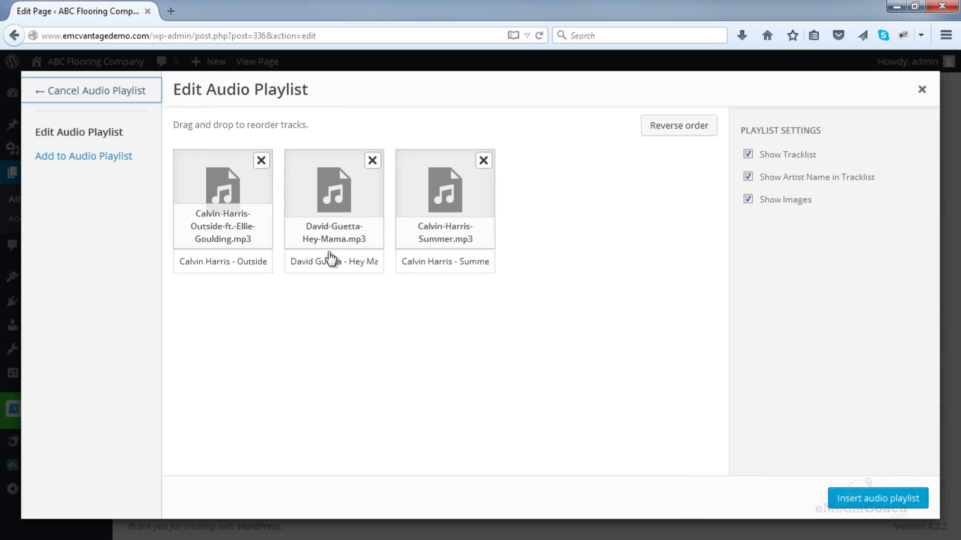
Step: Reorder the tracks to Summer, Hey Mama, Outside and insert the playlist into the page
{"action": "left_click_drag", "start_coordinate": [245, 231], "coordinate": [365, 223]}
{"action": "left_click_drag", "start_coordinate": [452, 231], "coordinate": [240, 223]}
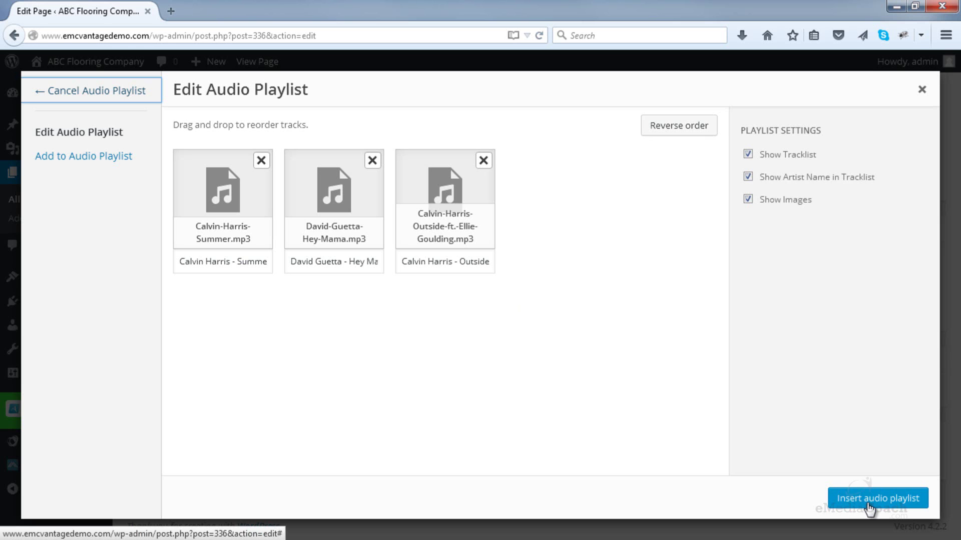
{"action": "left_click", "coordinate": [870, 503]}
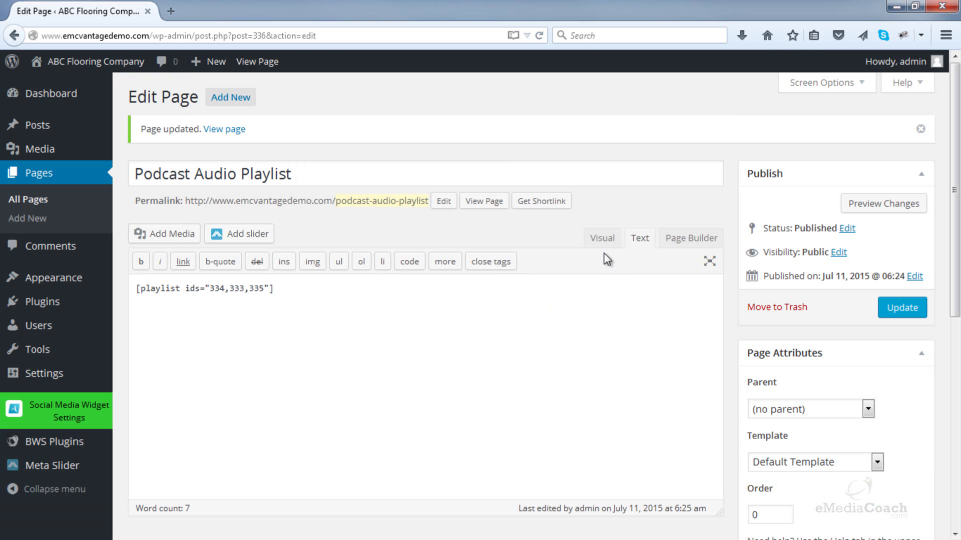
Step: Compare the rendered player with the playlist shortcode in Visual and Text views, then update the page
{"action": "left_click", "coordinate": [603, 238]}
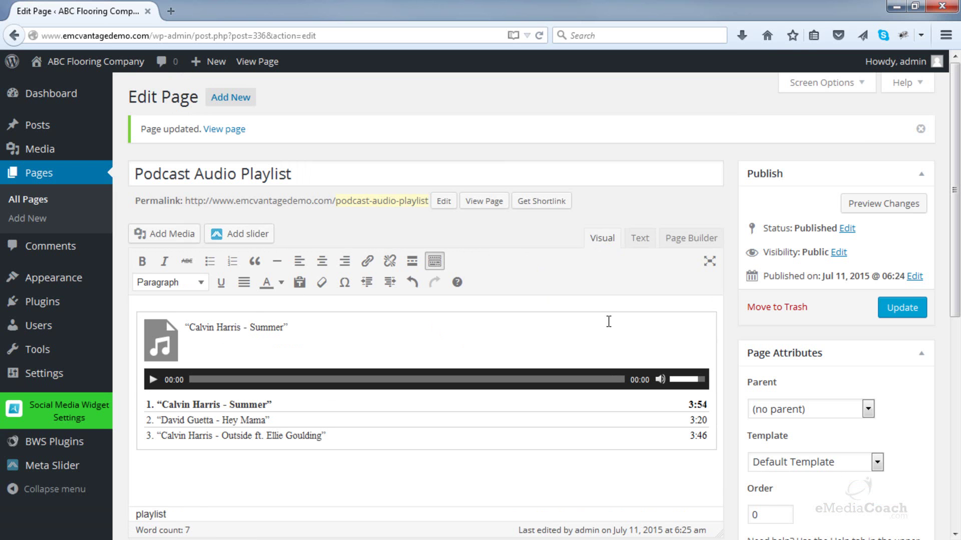
{"action": "left_click", "coordinate": [641, 240]}
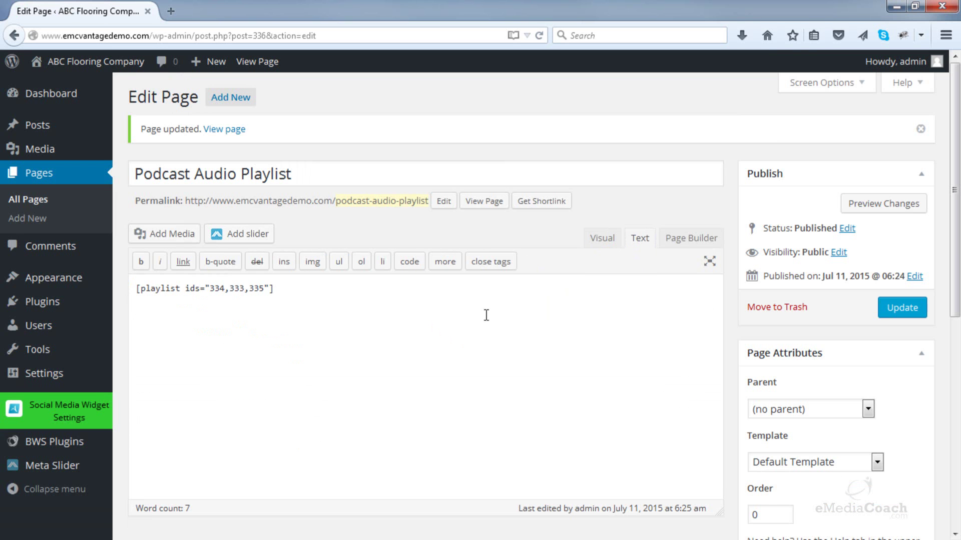
{"action": "left_click", "coordinate": [603, 239]}
{"action": "left_click", "coordinate": [907, 315]}
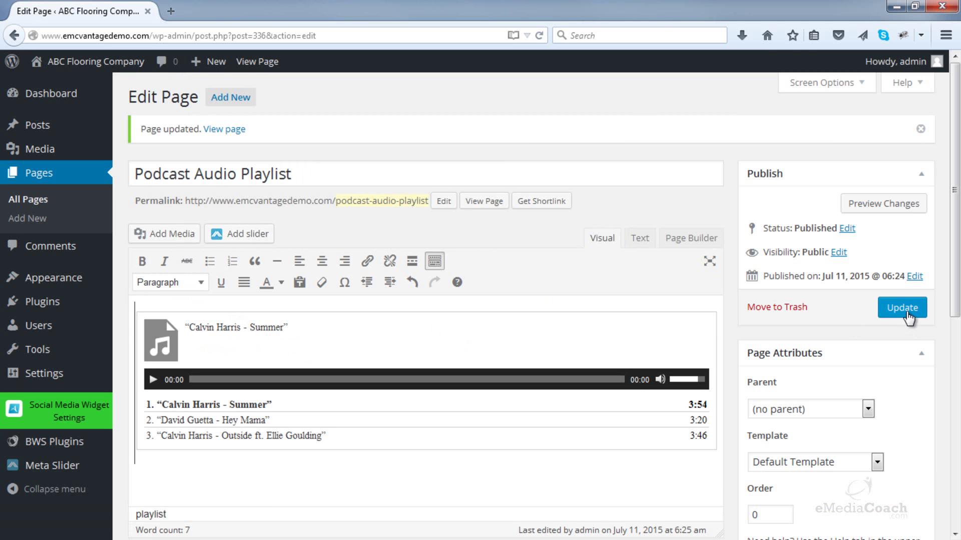
{"action": "left_click", "coordinate": [907, 314]}
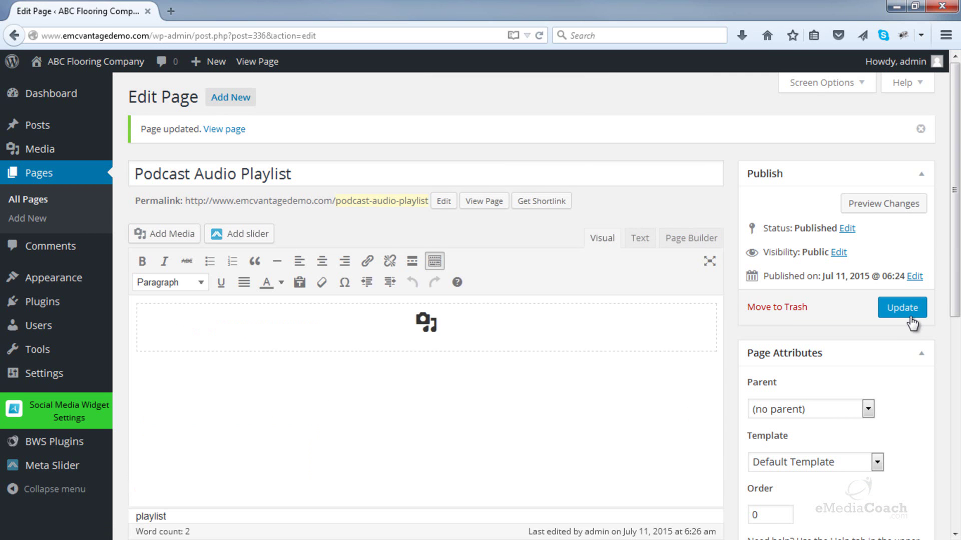
Step: Open the live page in a new tab, play Summer, Hey Mama and Outside, then pause
{"action": "right_click", "coordinate": [483, 204]}
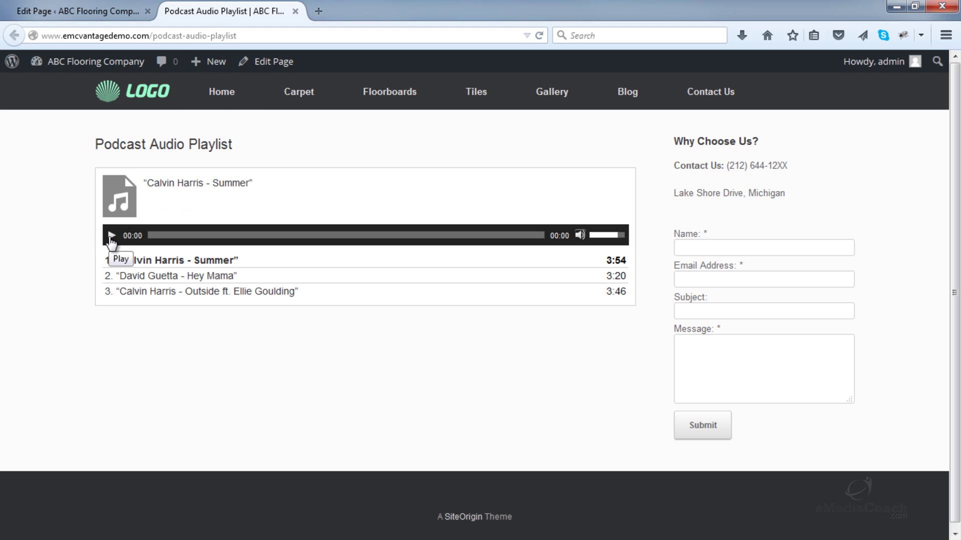
{"action": "left_click", "coordinate": [111, 235]}
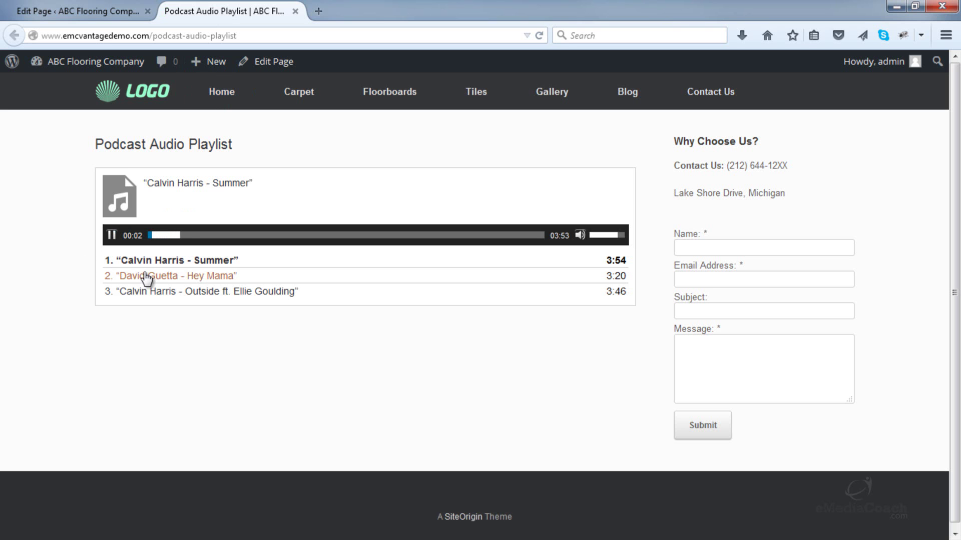
{"action": "left_click", "coordinate": [176, 277]}
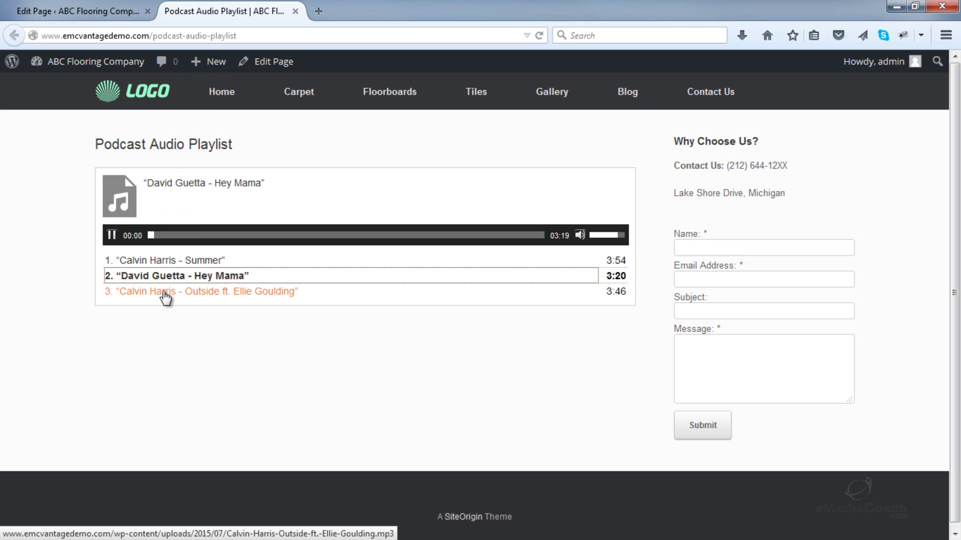
{"action": "left_click", "coordinate": [165, 295]}
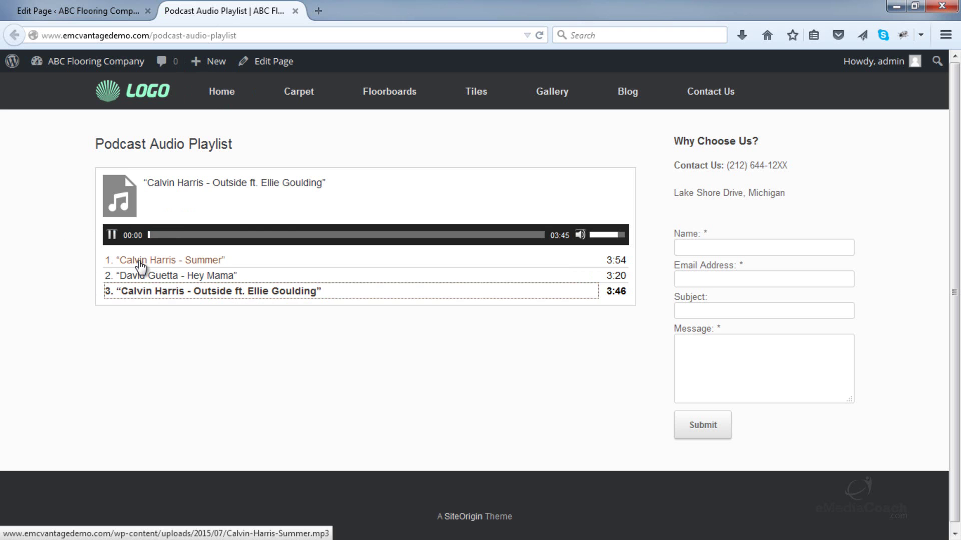
{"action": "left_click", "coordinate": [165, 235]}
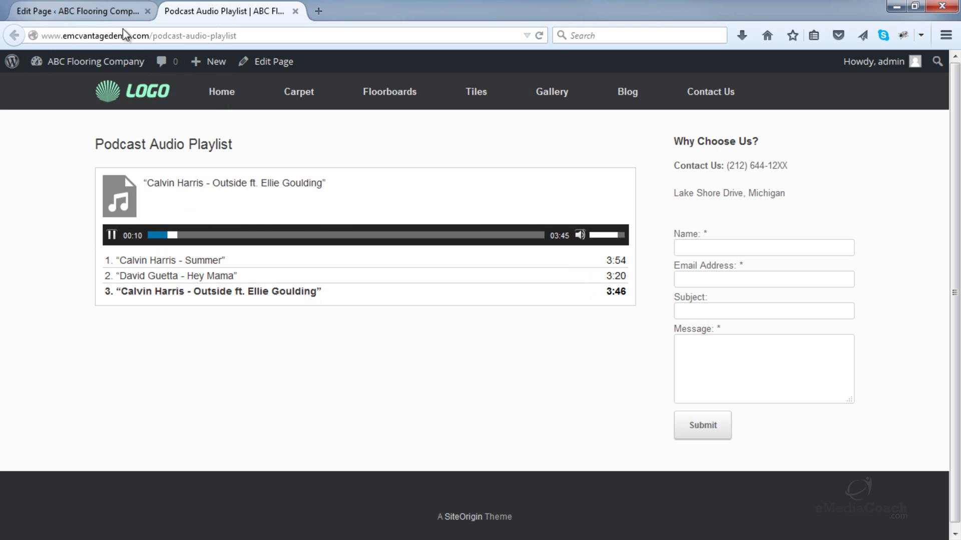
{"action": "left_click", "coordinate": [110, 236]}
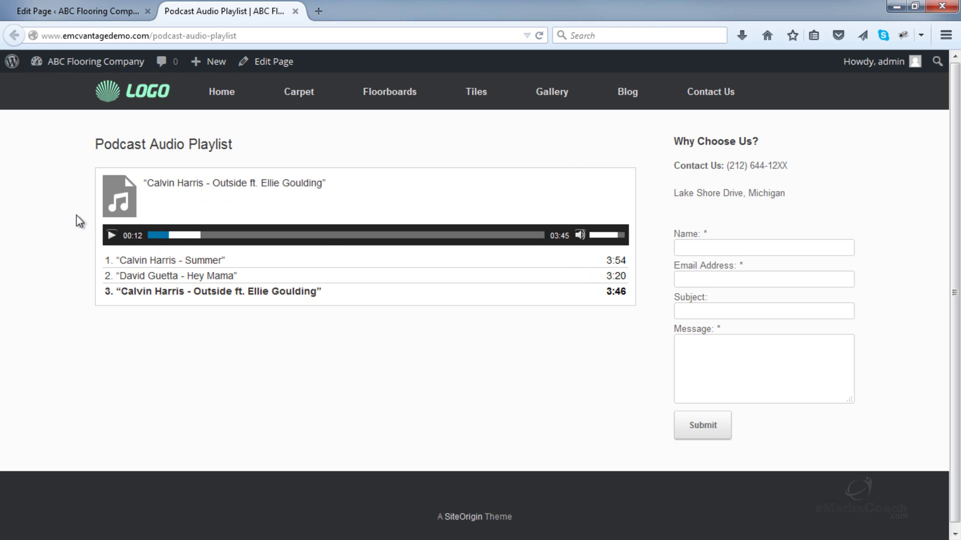
Step: Reopen the playlist's edit settings, apply them unchanged with 'Update audio playlist', and update the page
{"action": "left_click", "coordinate": [86, 7]}
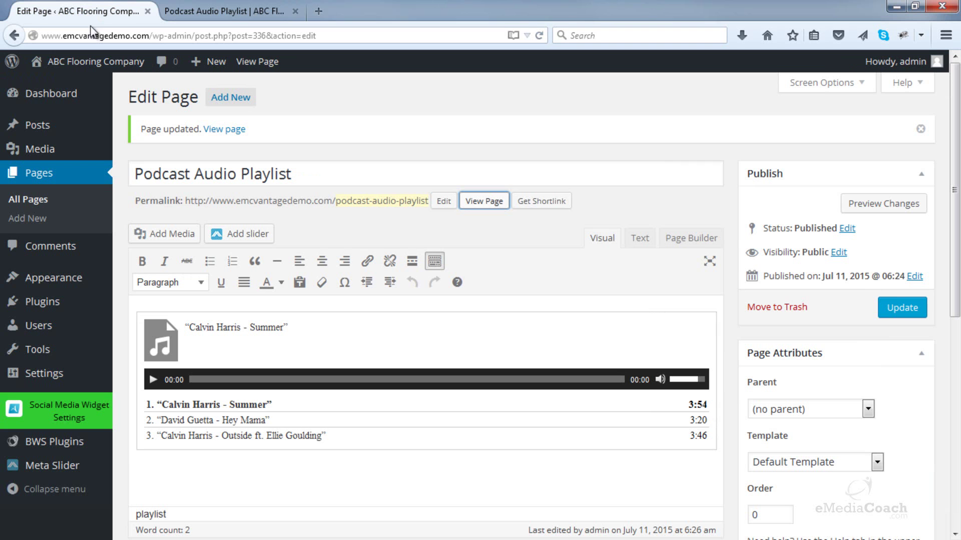
{"action": "left_click", "coordinate": [603, 239]}
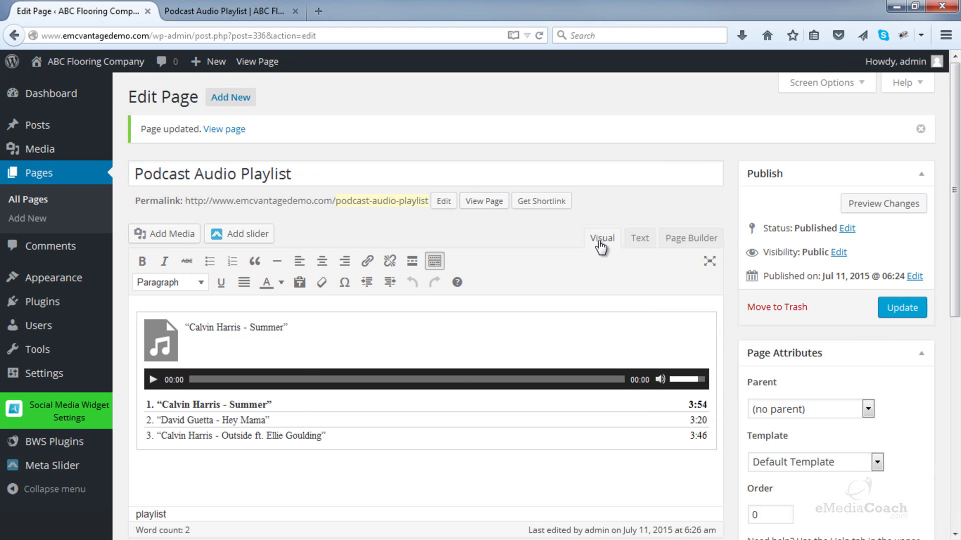
{"action": "left_click", "coordinate": [382, 361]}
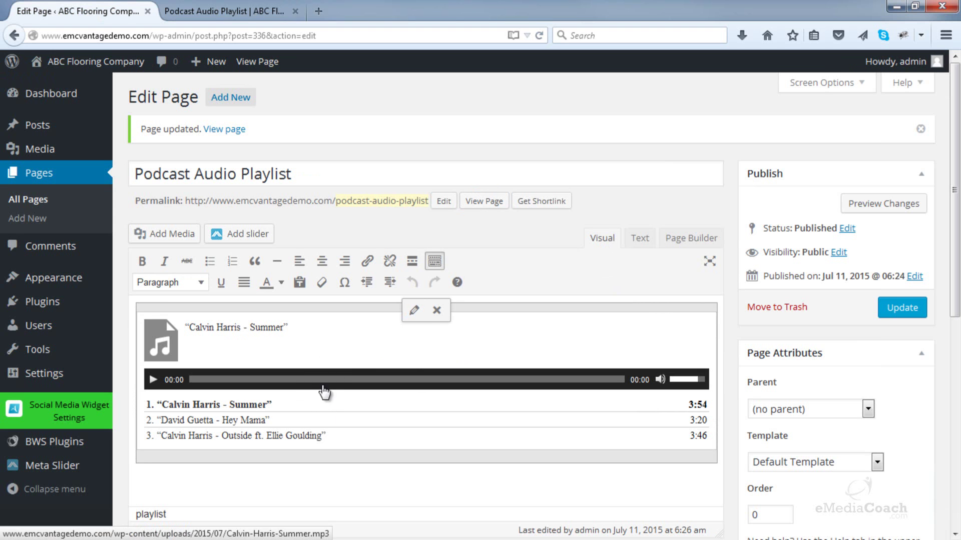
{"action": "left_click", "coordinate": [414, 310]}
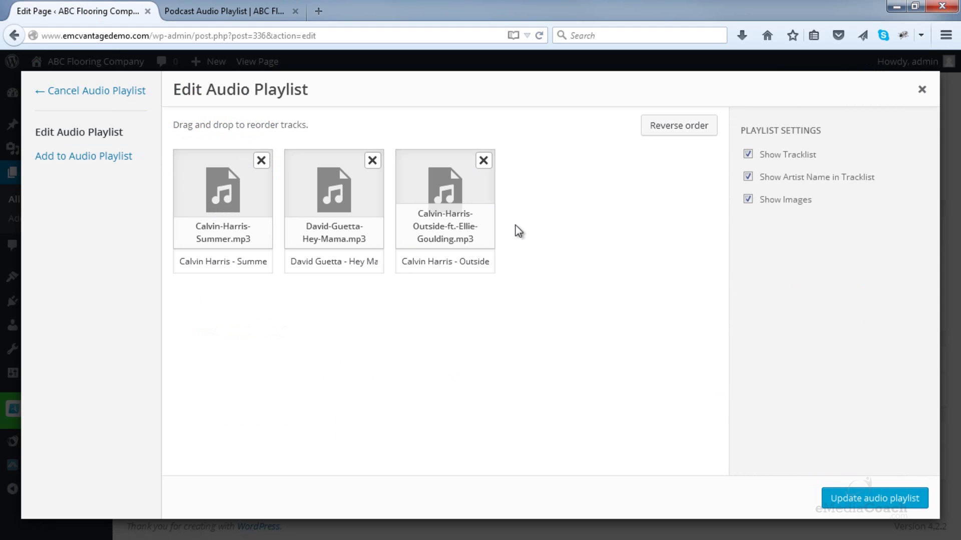
{"action": "left_click", "coordinate": [897, 500]}
{"action": "left_click", "coordinate": [898, 313]}
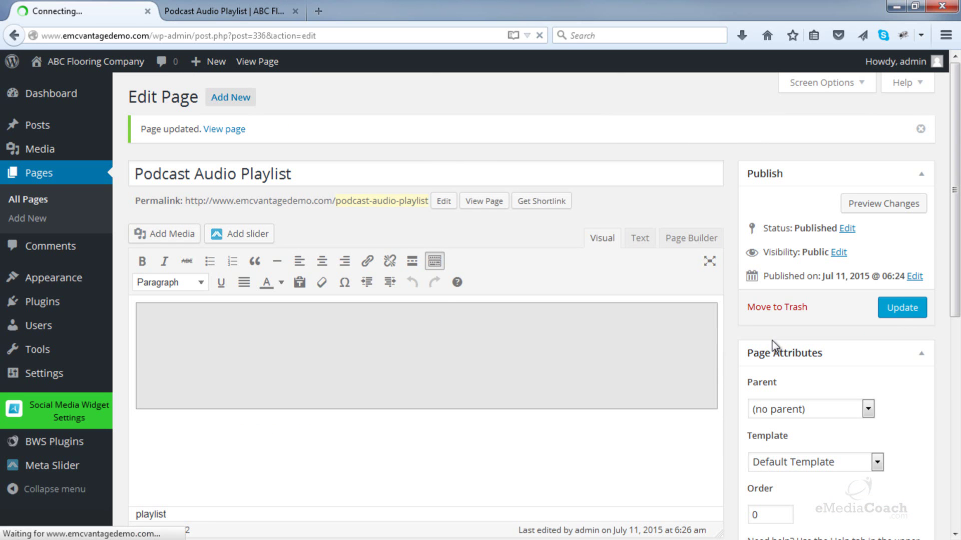
Step: Bring the live Podcast Audio Playlist tab back to the front
{"action": "left_click", "coordinate": [250, 15]}
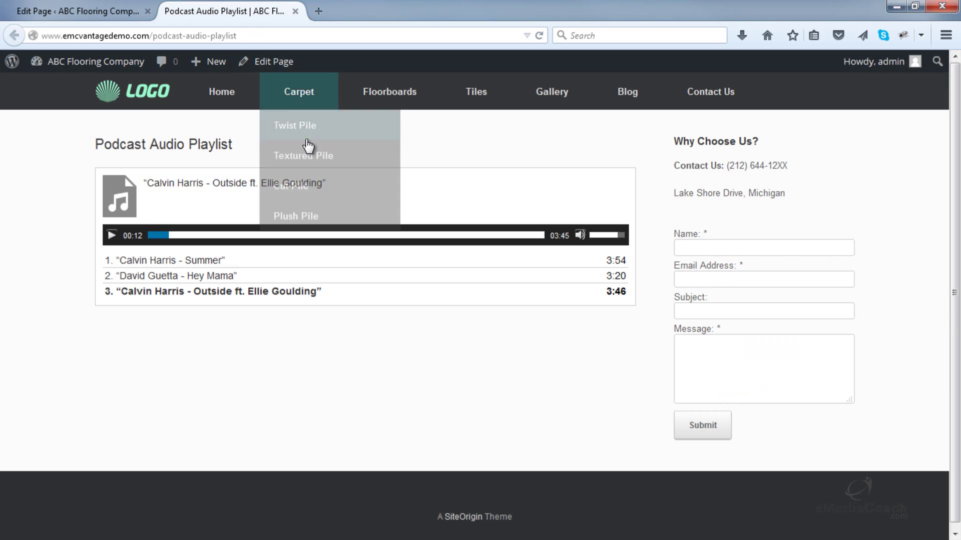